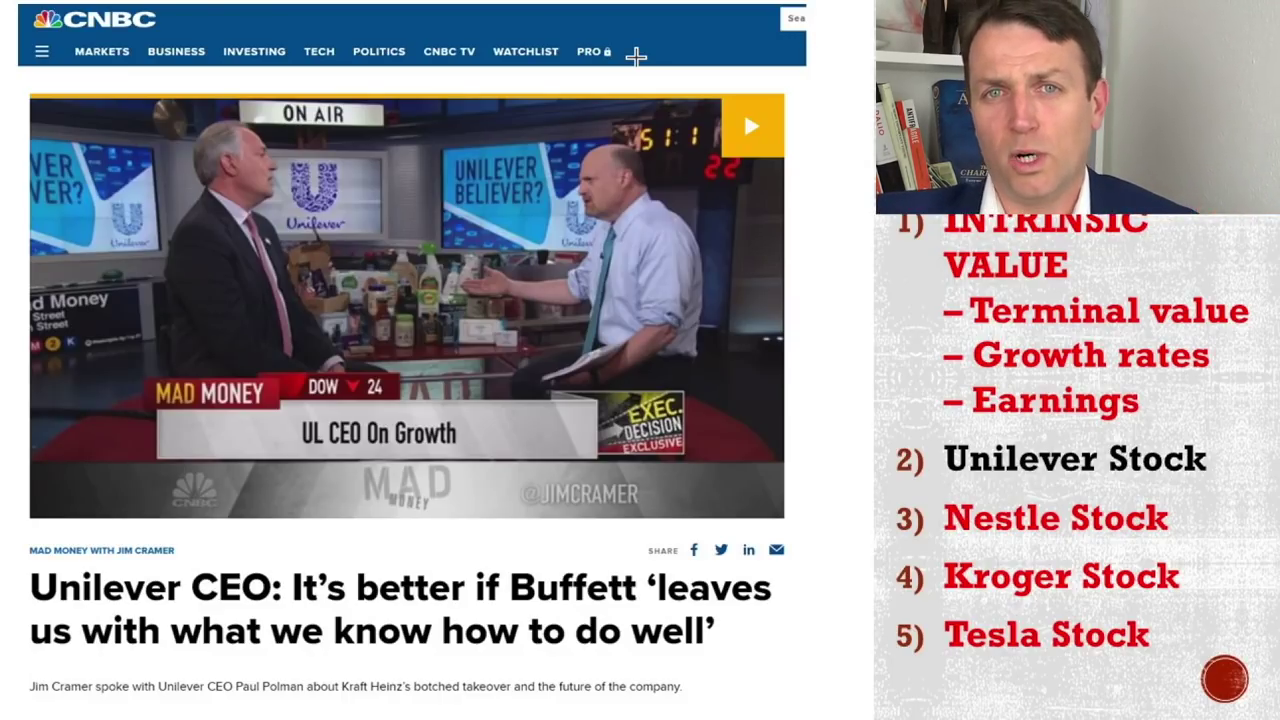
Switch to Google Finance and view the five-year price chart for Unilever (NYSE: UL).
{"action": "key", "text": "alt+Tab"}
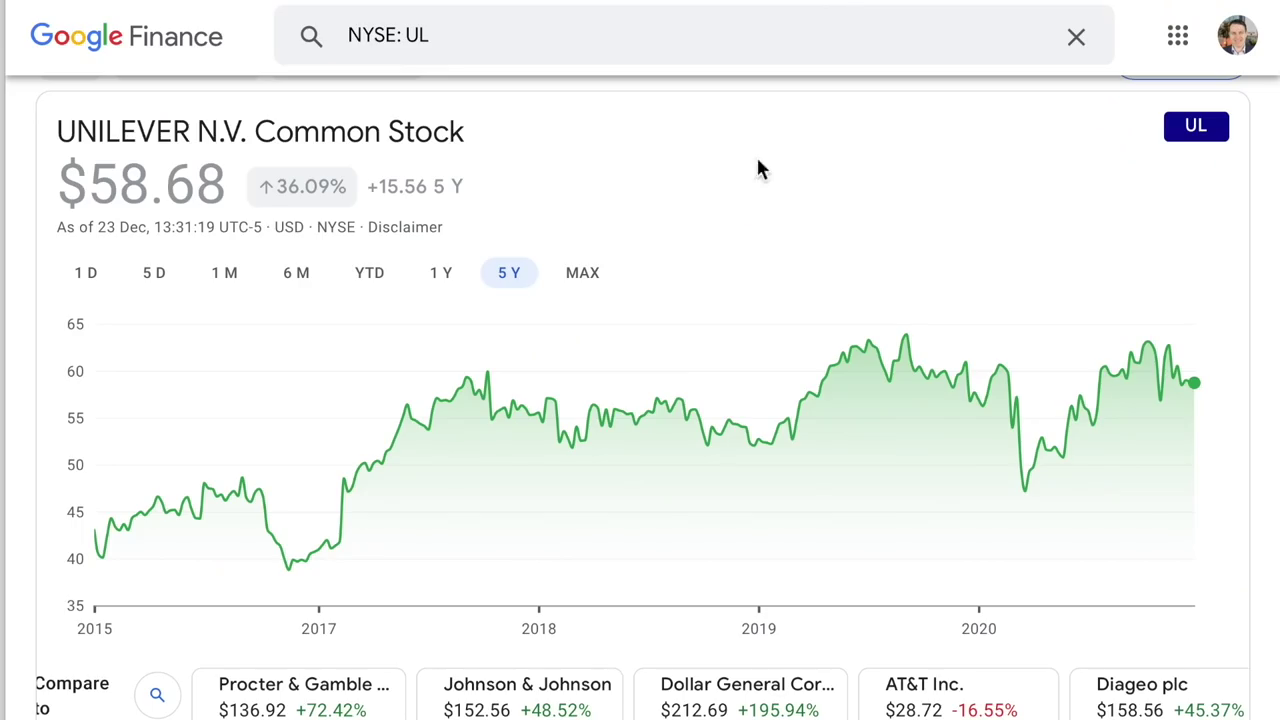
{"action": "scroll", "coordinate": [685, 280], "scroll_direction": "down", "scroll_amount": 4}
{"action": "scroll", "coordinate": [685, 285], "scroll_direction": "down", "scroll_amount": 3}
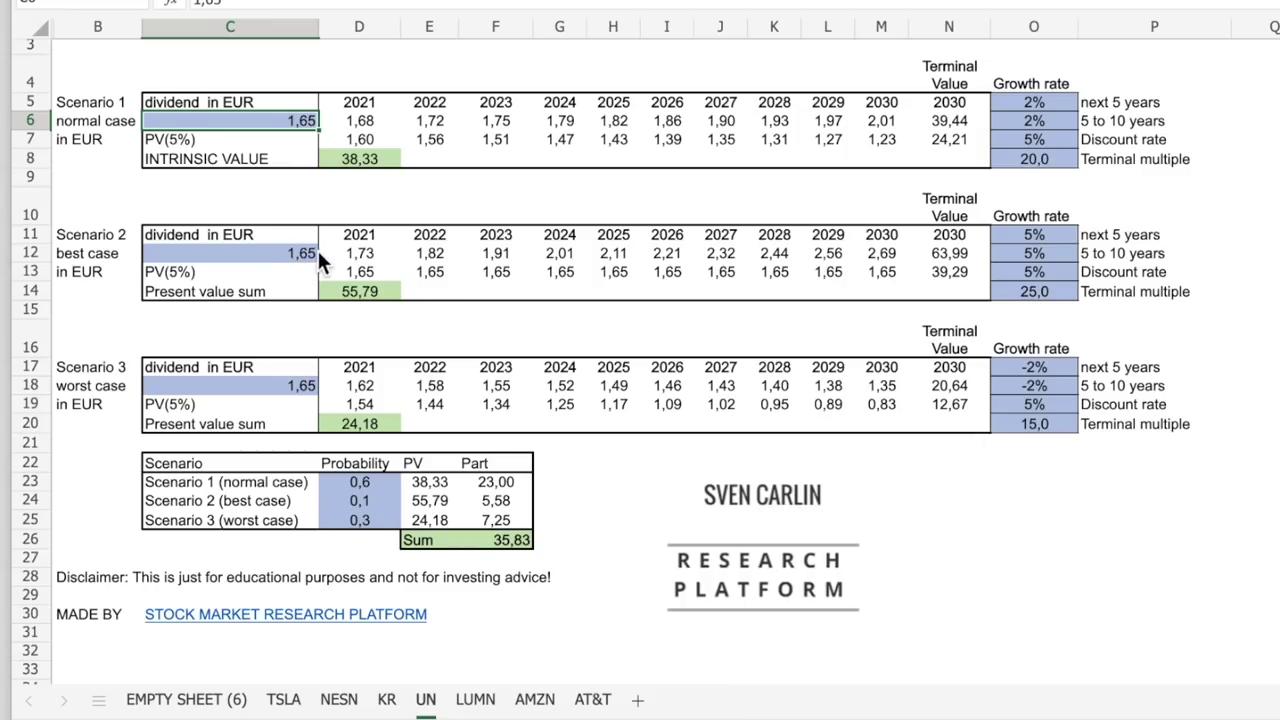
Re-enter the normal-case starting dividend as 1,65 EUR in the UN valuation sheet.
{"action": "type", "text": "1"}
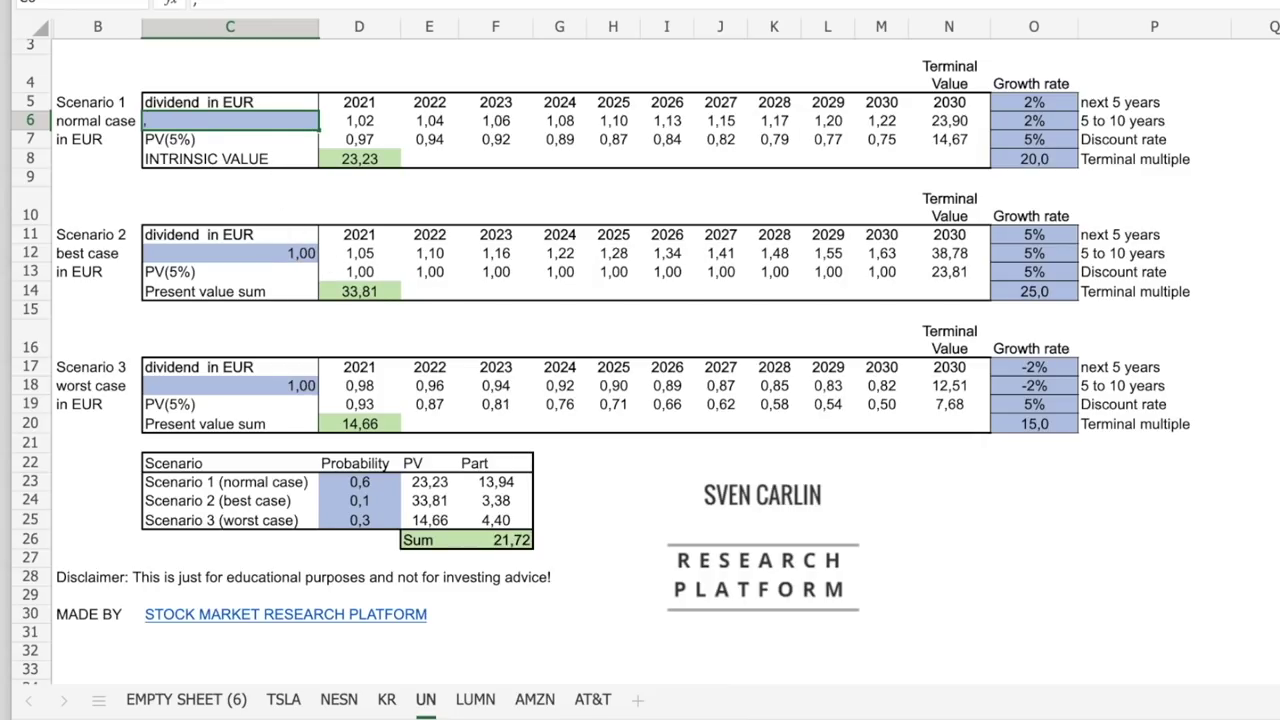
{"action": "type", "text": ",65"}
{"action": "key", "text": "Return"}
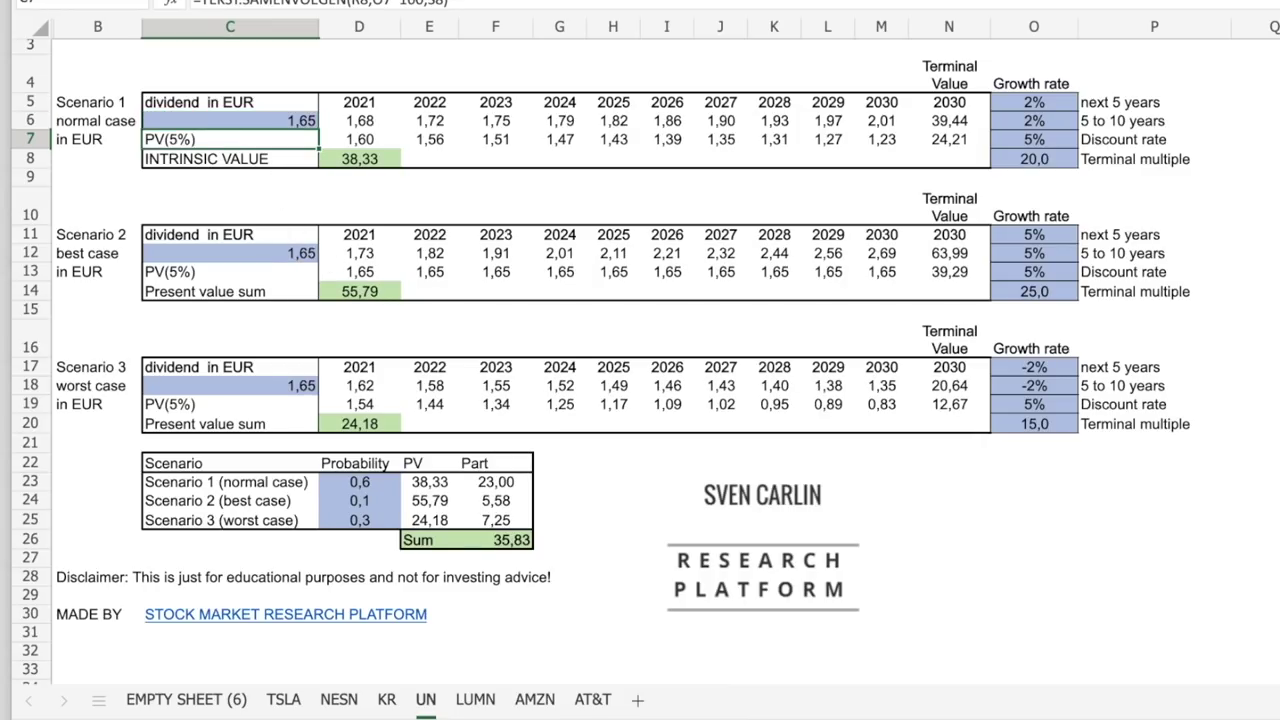
Review the normal-case growth rates, set the discount rate to 10%, and check the resulting intrinsic value.
{"action": "left_click", "coordinate": [101, 121]}
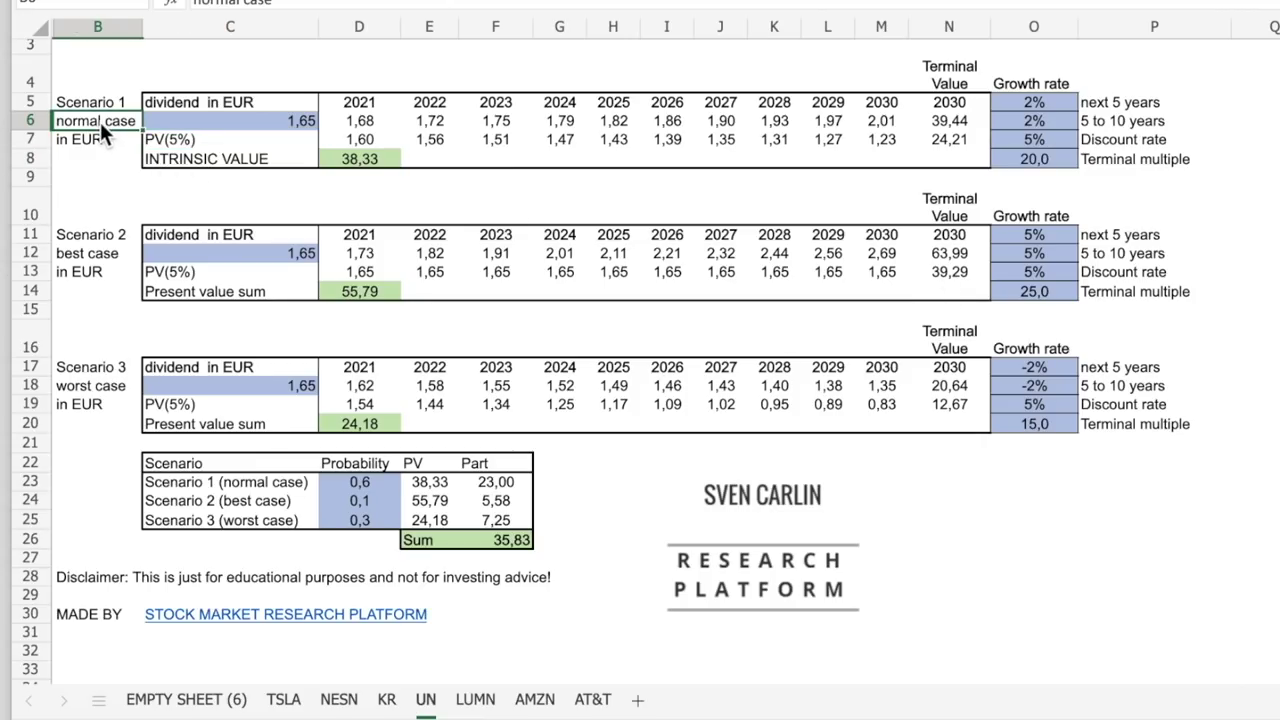
{"action": "left_click", "coordinate": [1064, 104]}
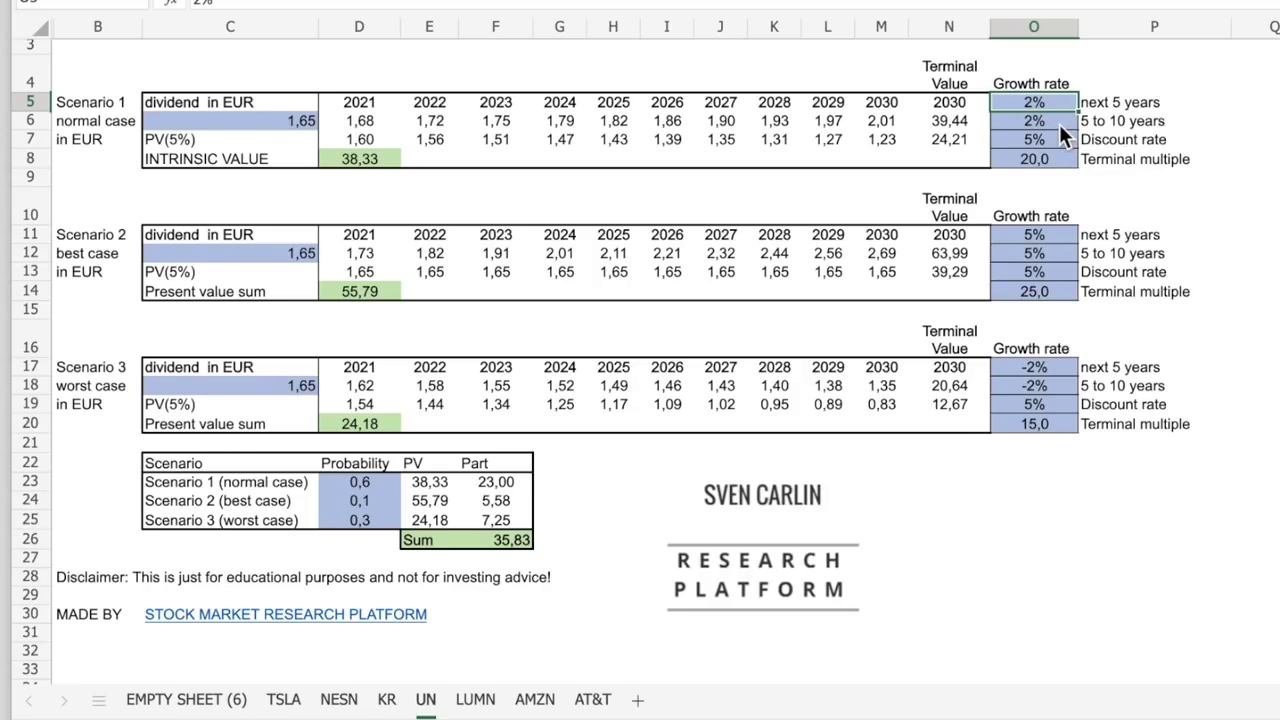
{"action": "left_click", "coordinate": [1059, 124]}
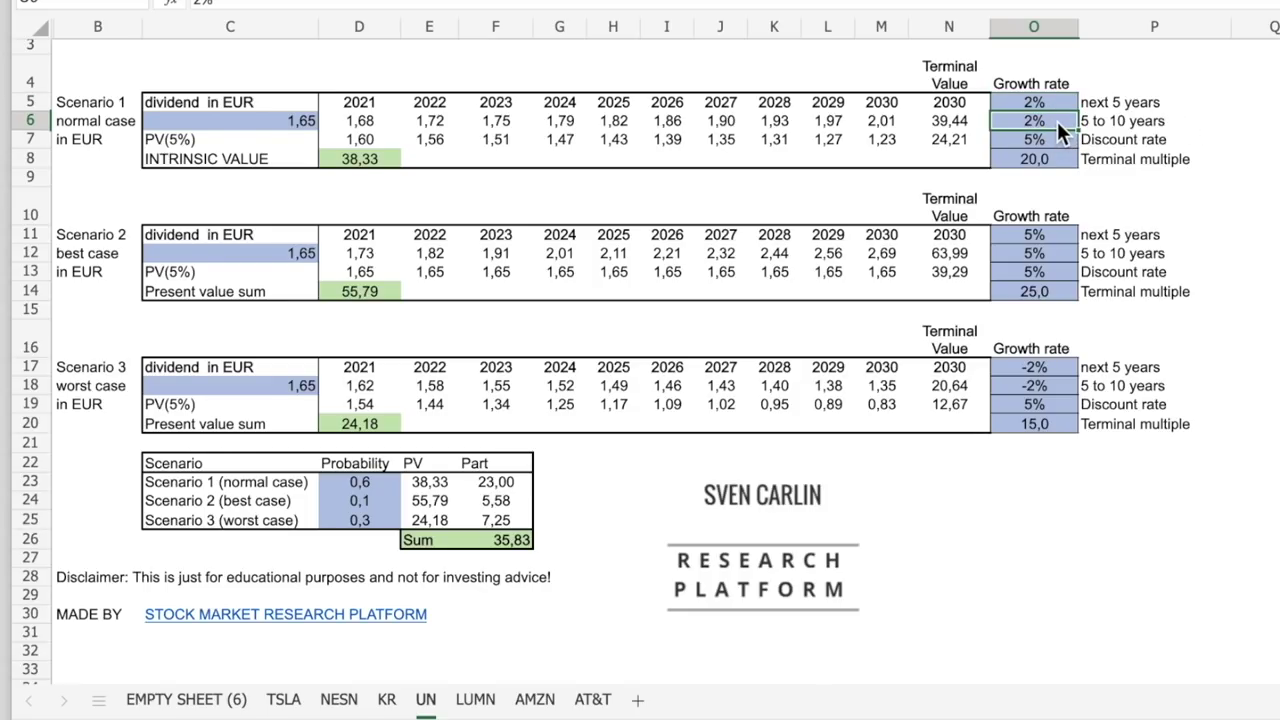
{"action": "left_click", "coordinate": [1058, 138]}
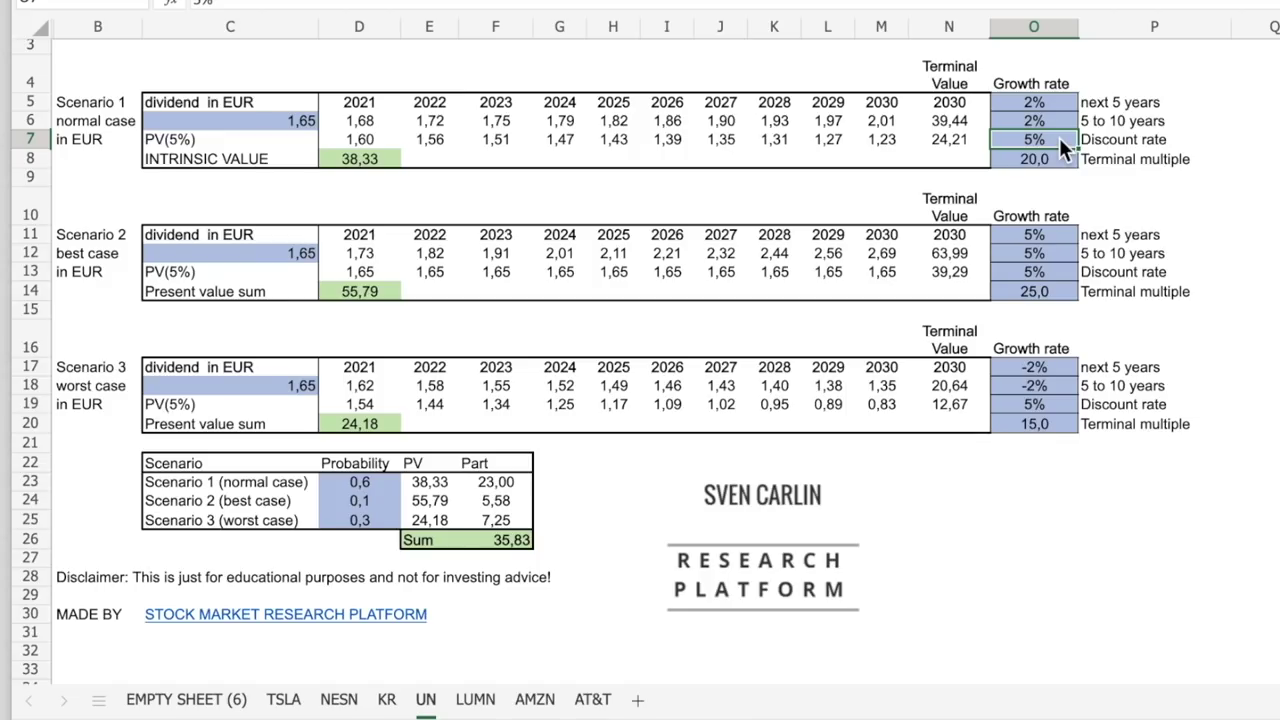
{"action": "type", "text": "10"}
{"action": "key", "text": "Return"}
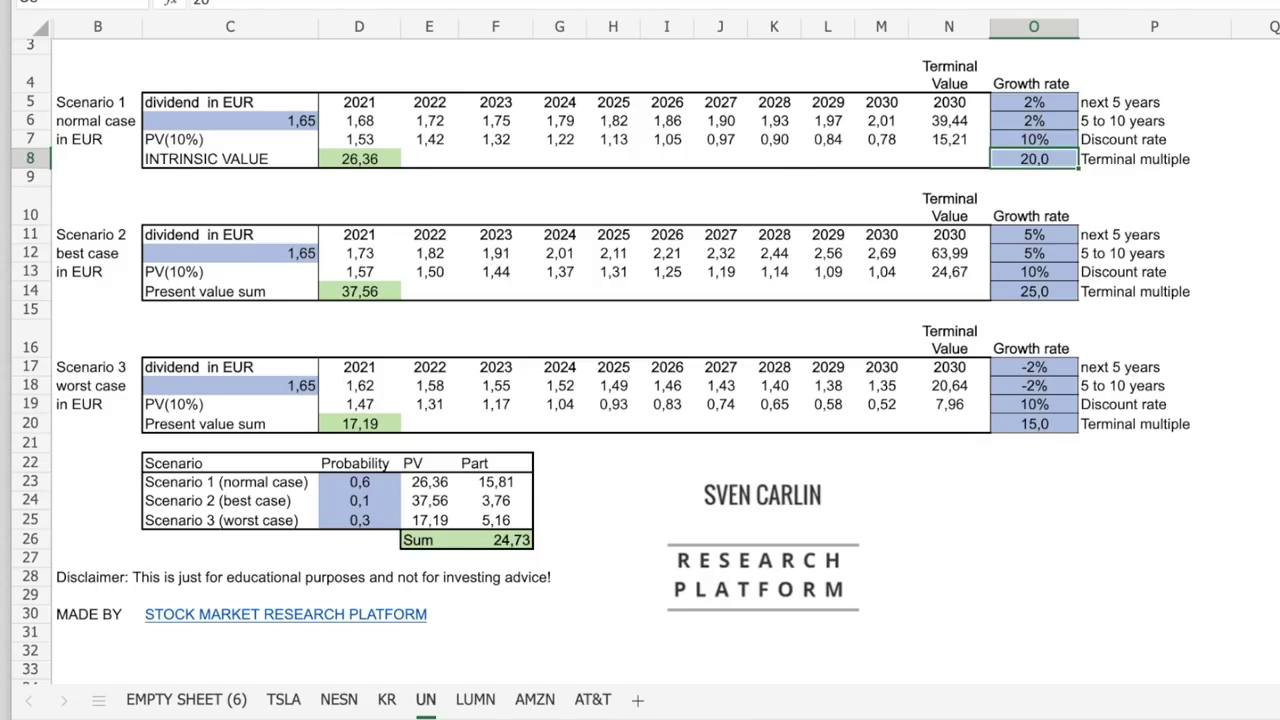
{"action": "left_click", "coordinate": [1034, 139]}
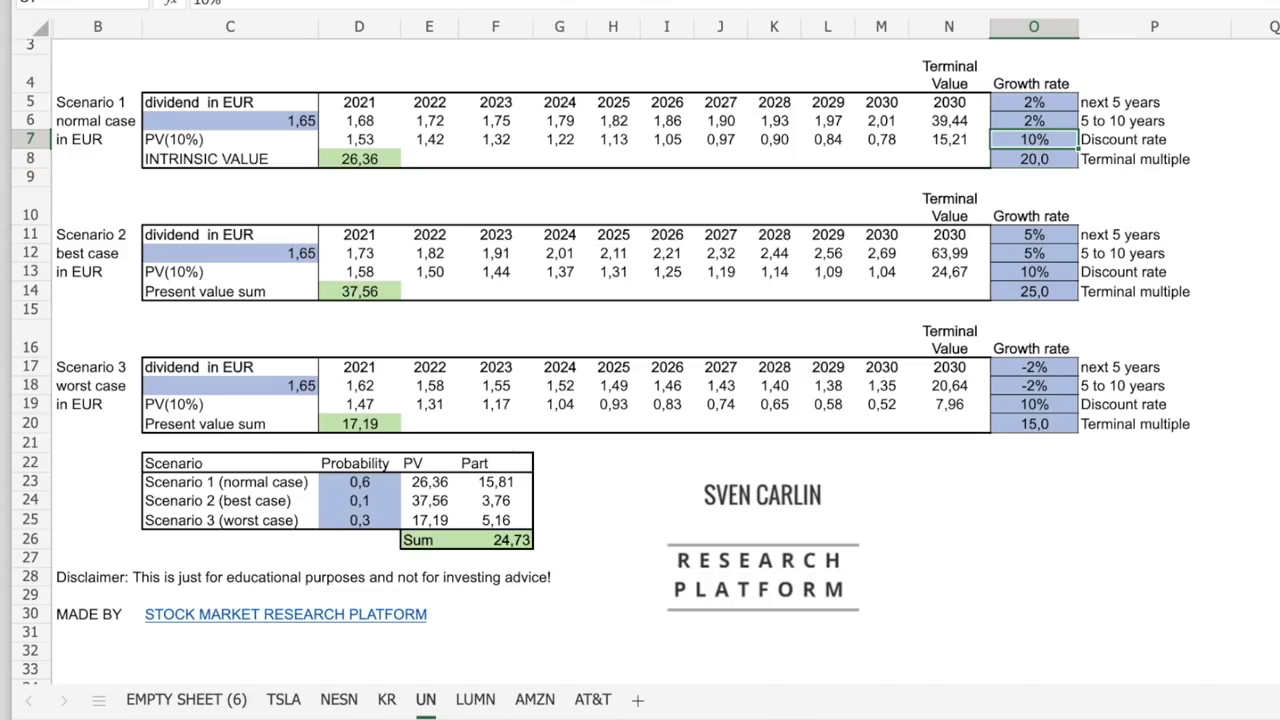
{"action": "left_click", "coordinate": [354, 159]}
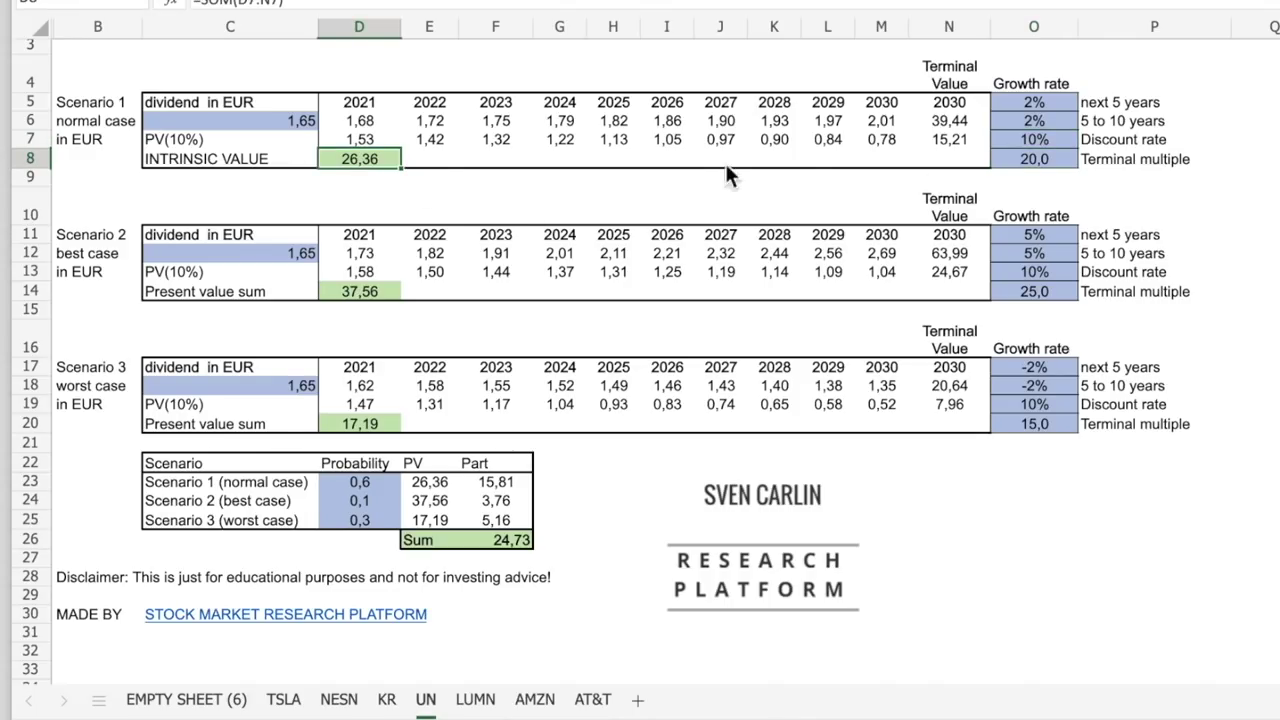
Set the normal-case discount rate to 5%.
{"action": "left_click", "coordinate": [1035, 159]}
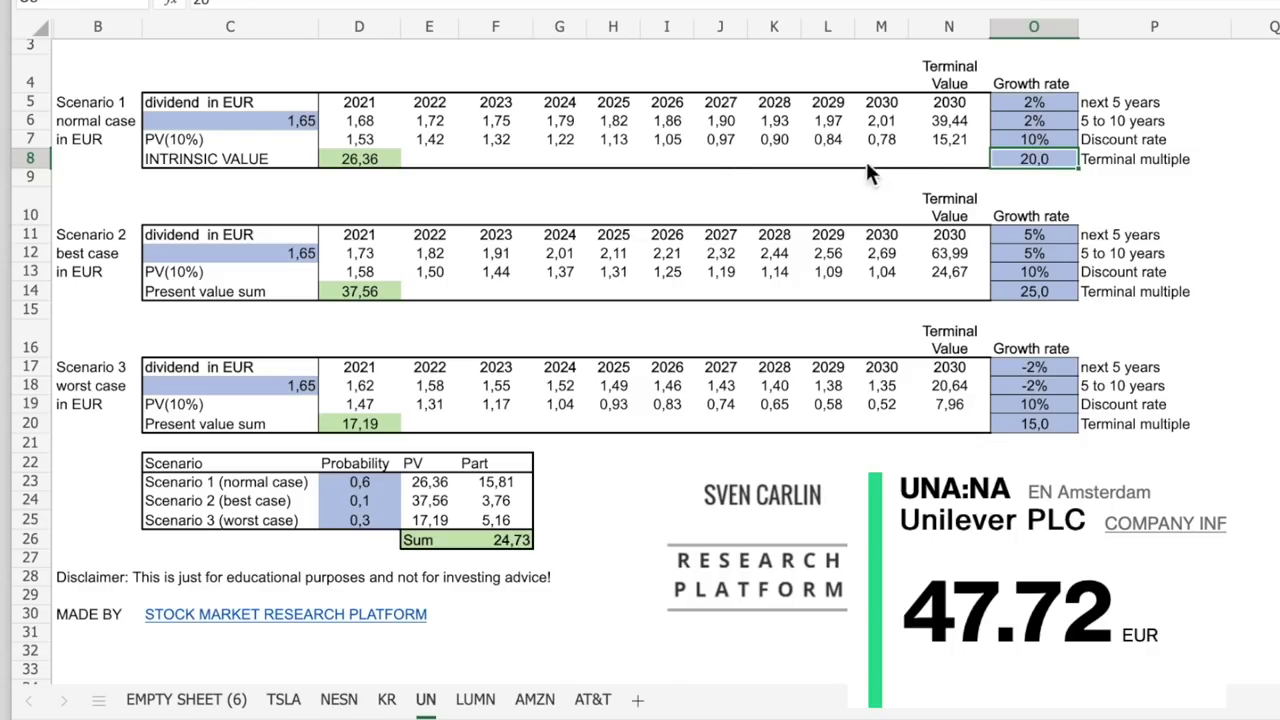
{"action": "left_click", "coordinate": [1046, 140]}
{"action": "type", "text": "5"}
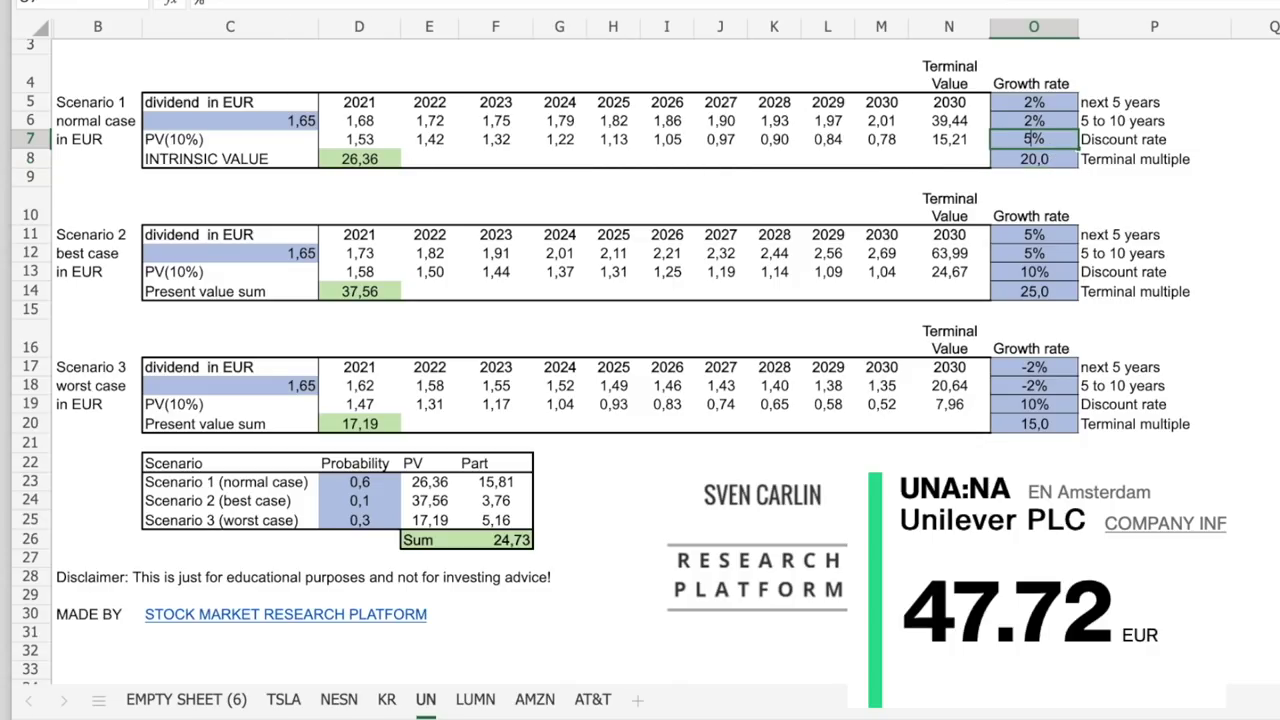
{"action": "key", "text": "Return"}
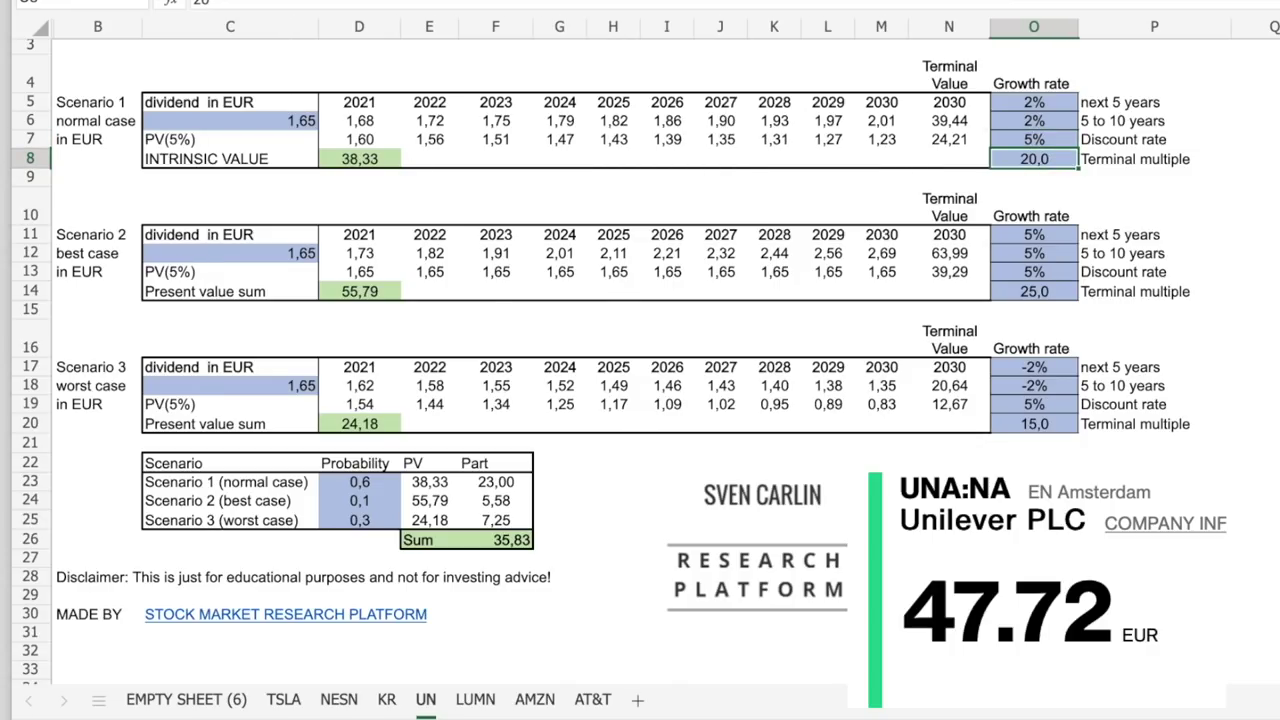
Lower the normal-case discount rate to 4%.
{"action": "left_click", "coordinate": [1034, 139]}
{"action": "type", "text": "4"}
{"action": "key", "text": "Return"}
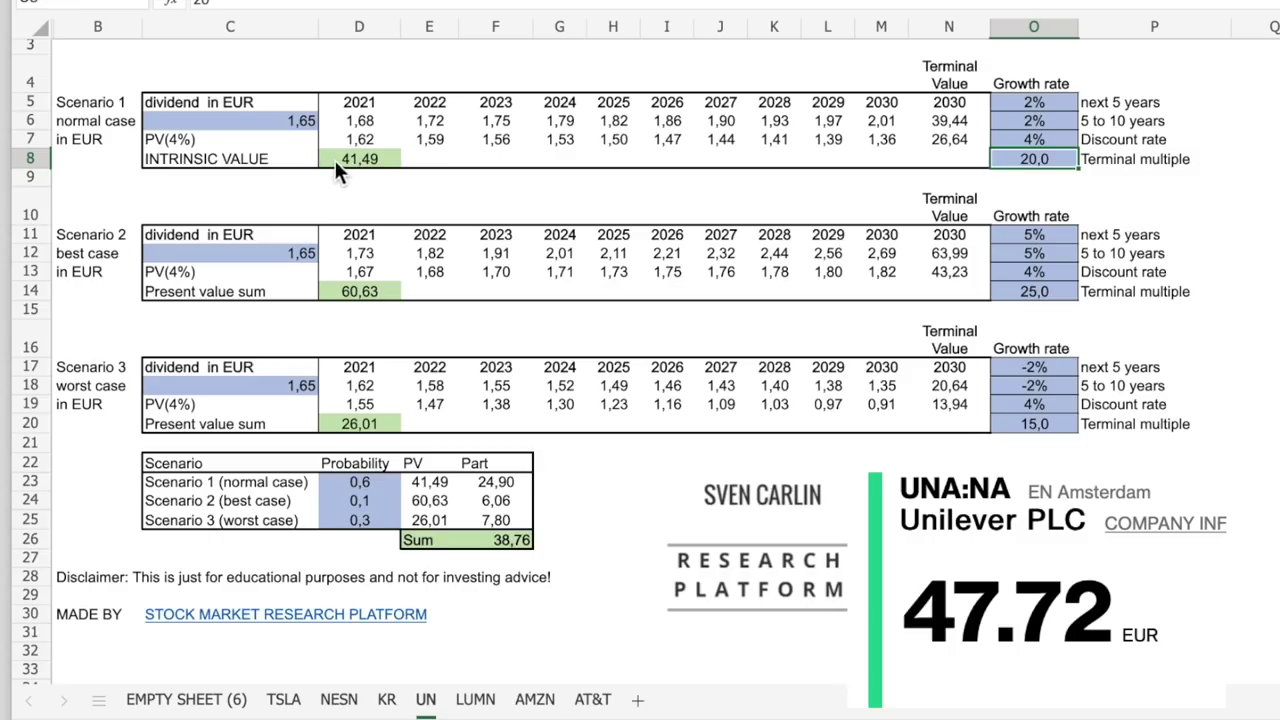
Review the best-case growth and discount rates, and set the normal-case discount rate to 7%.
{"action": "left_click", "coordinate": [1052, 140]}
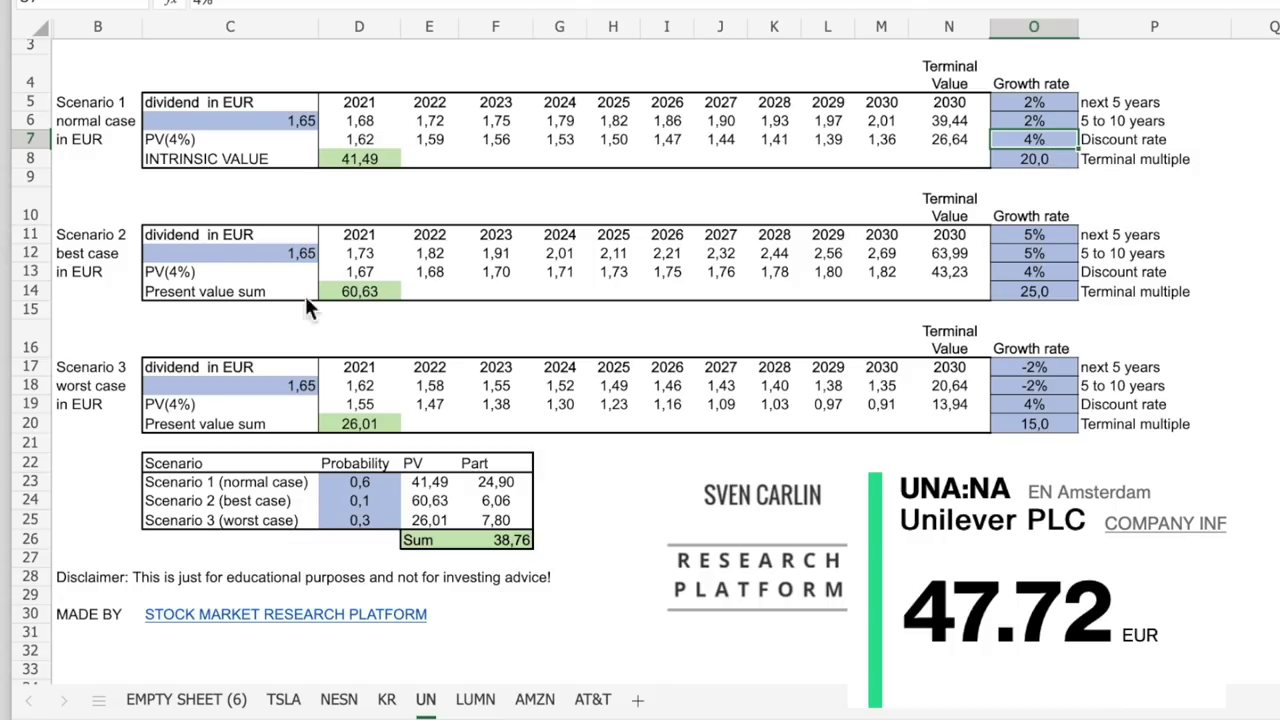
{"action": "left_click", "coordinate": [1041, 234]}
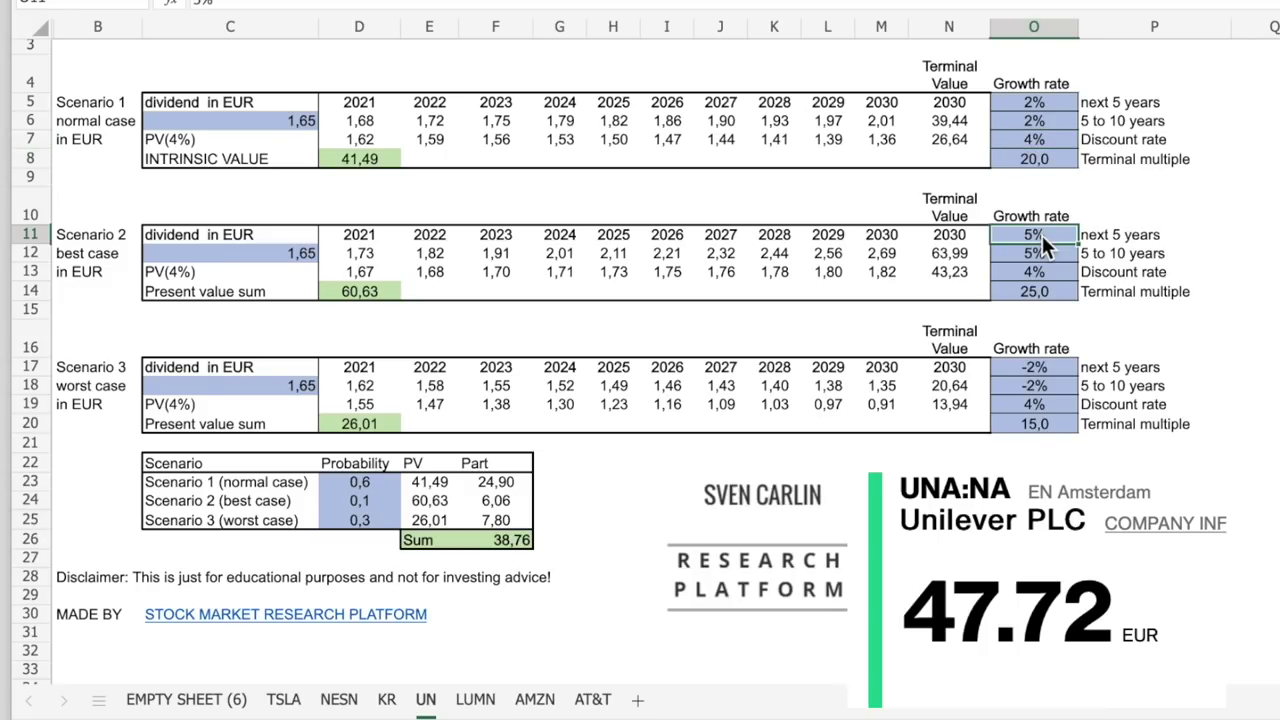
{"action": "left_click", "coordinate": [1036, 254]}
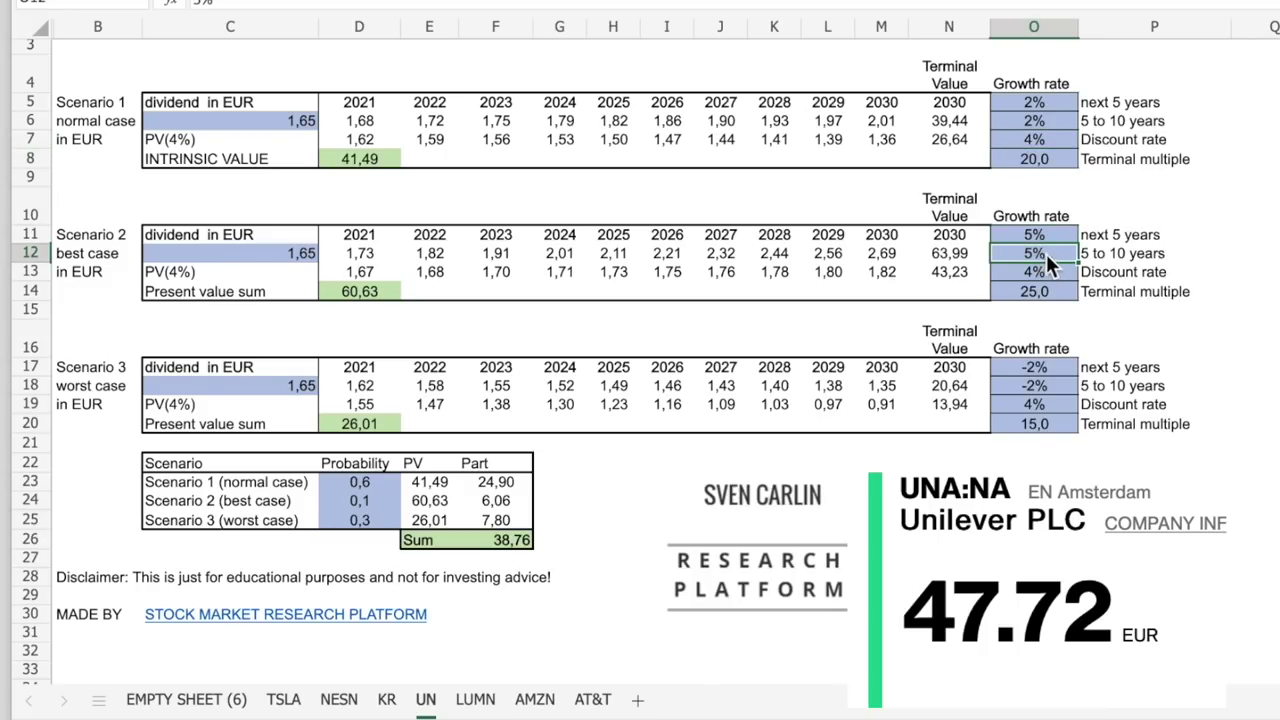
{"action": "left_click", "coordinate": [1061, 272]}
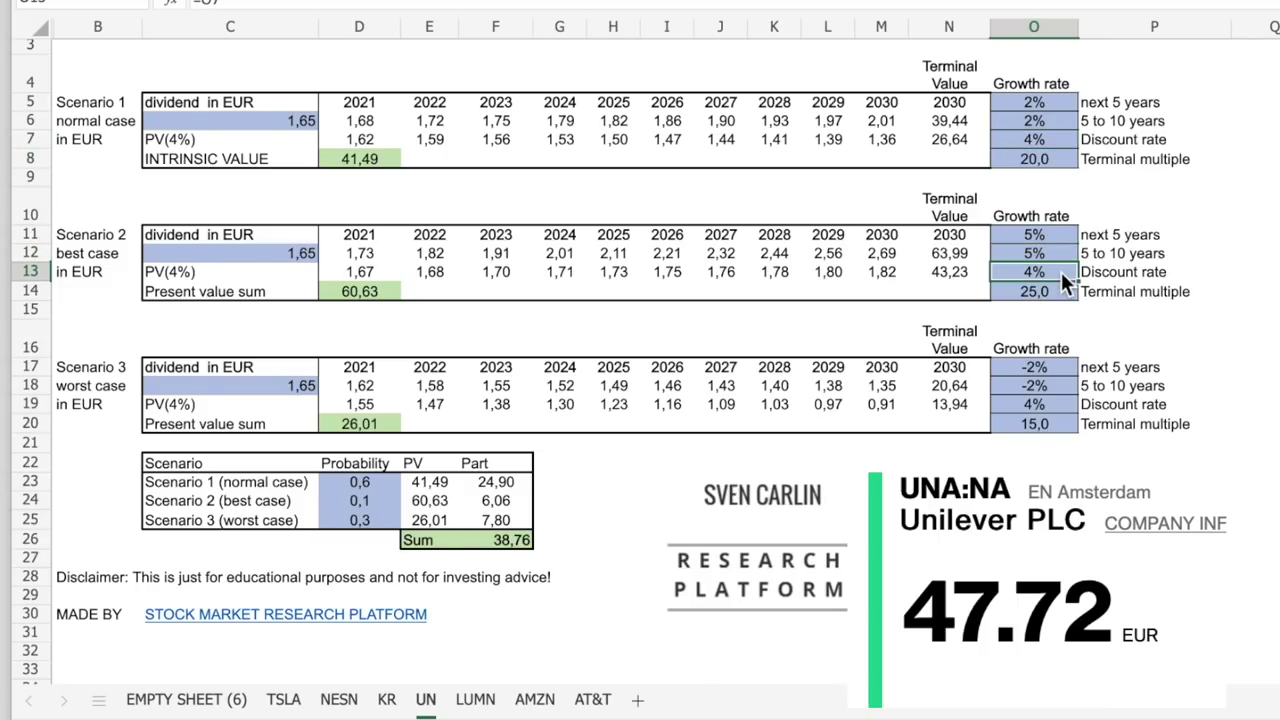
{"action": "left_click", "coordinate": [1058, 141]}
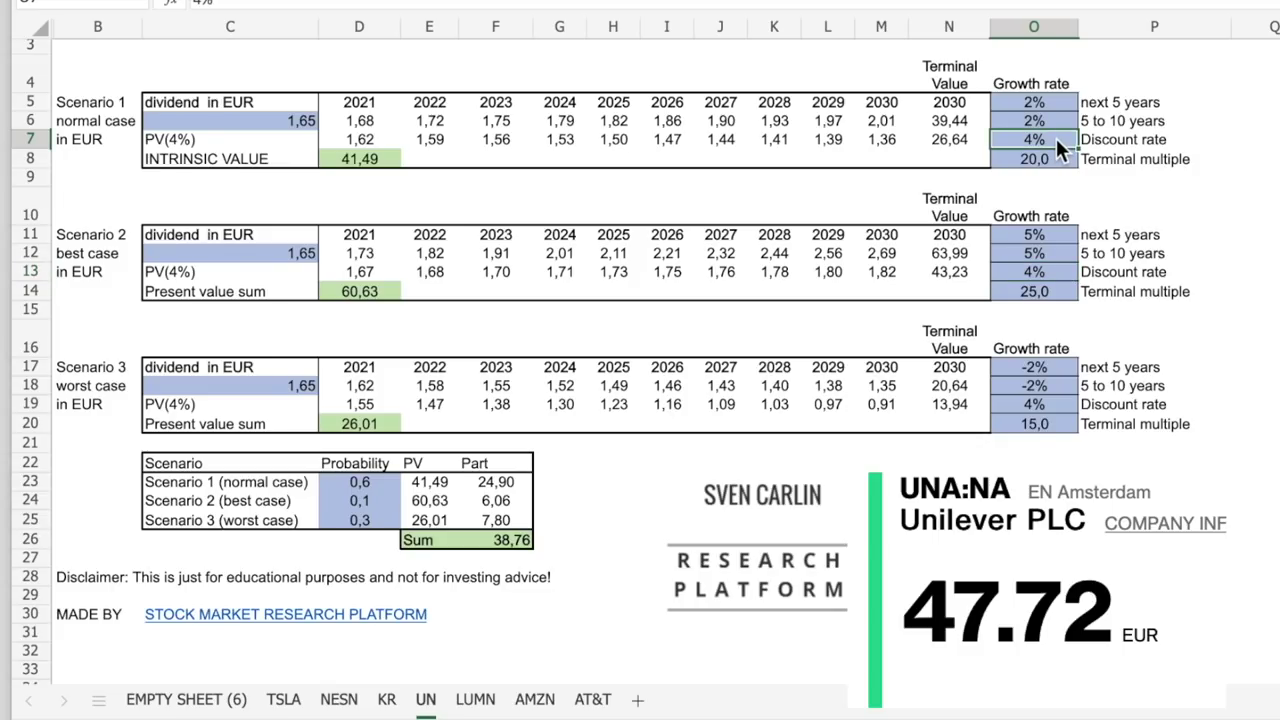
{"action": "type", "text": "7"}
{"action": "key", "text": "Return"}
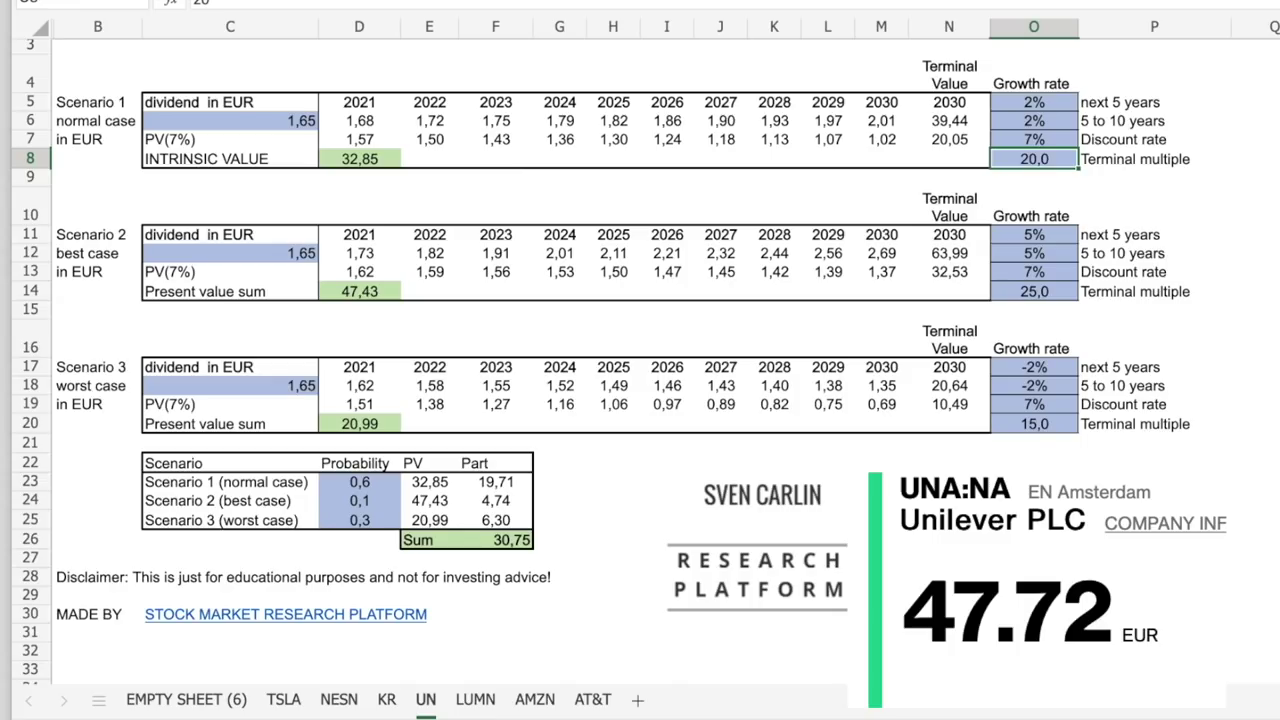
Try a terminal multiple of 12 for the best-case scenario.
{"action": "scroll", "coordinate": [1058, 275], "scroll_direction": "right", "scroll_amount": 1}
{"action": "left_click", "coordinate": [1033, 290]}
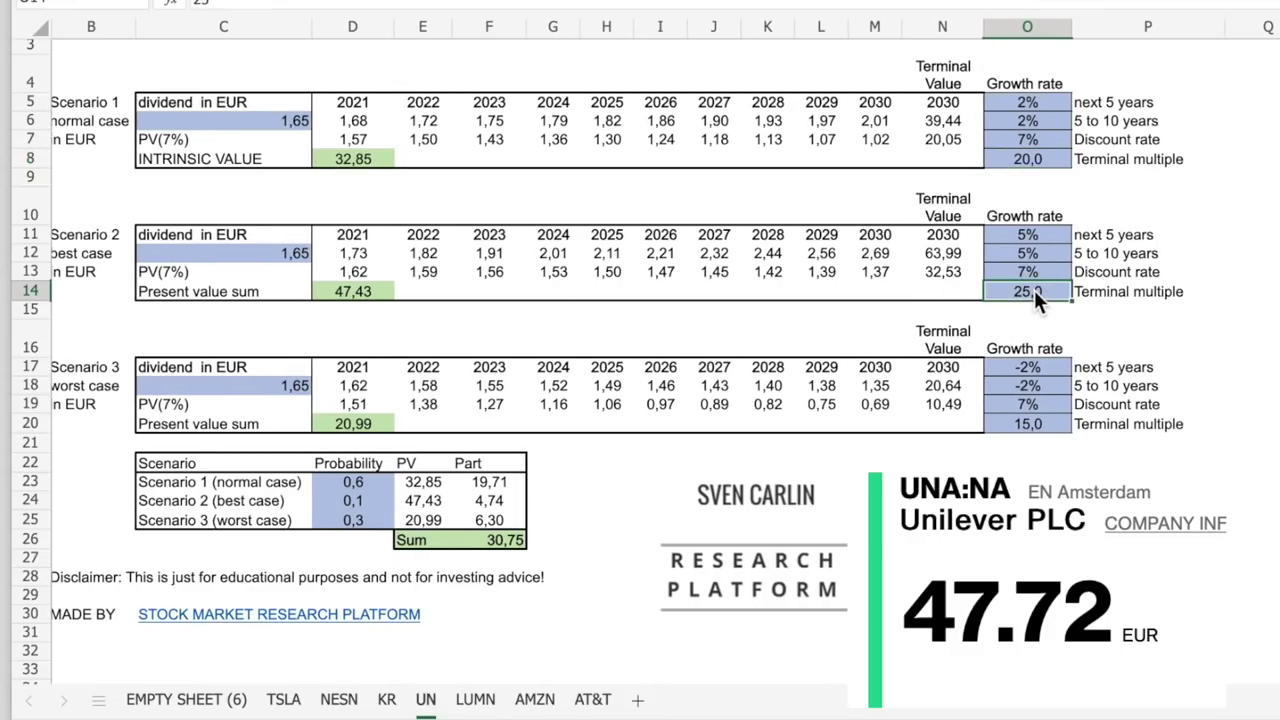
{"action": "type", "text": "1"}
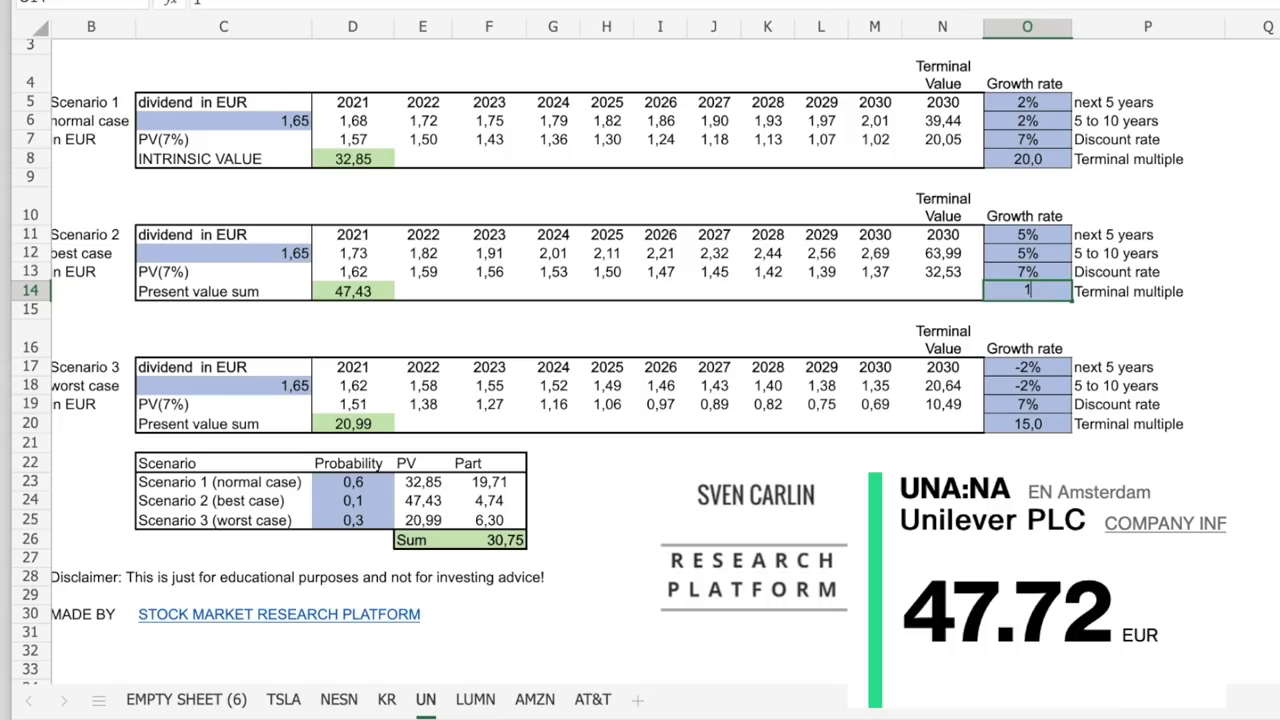
{"action": "type", "text": "2"}
{"action": "key", "text": "Return"}
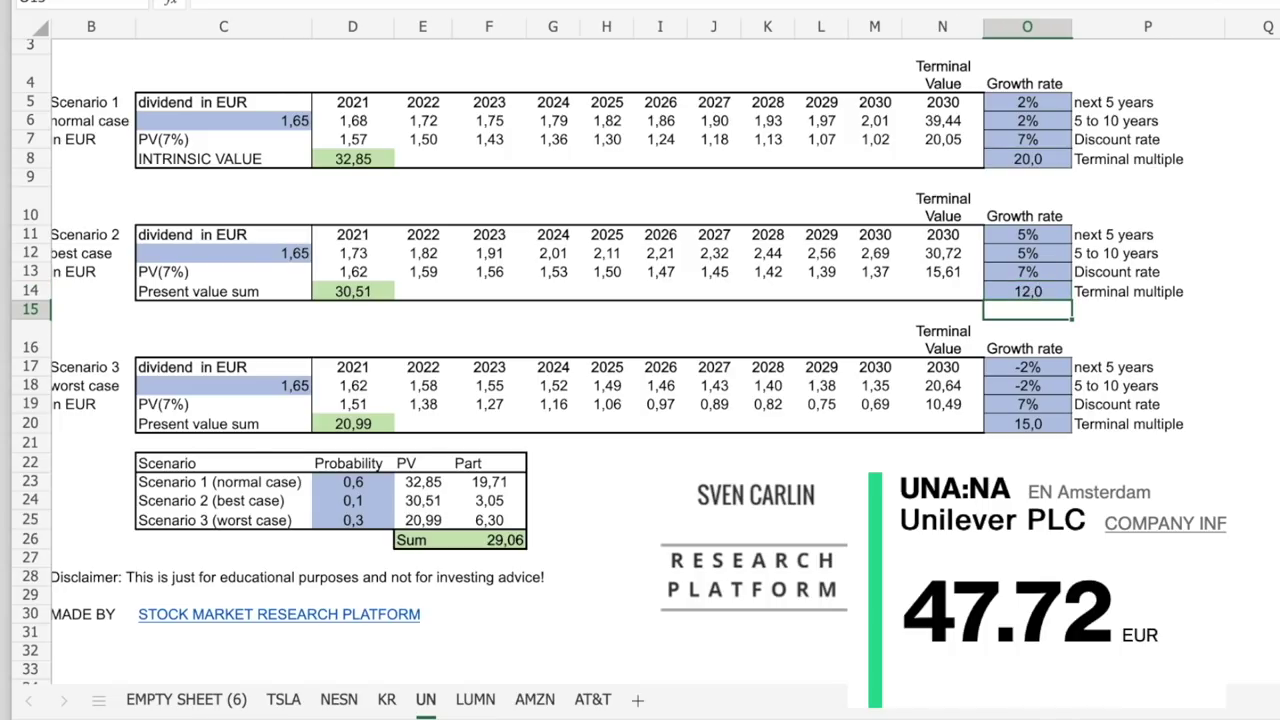
Set the best-case terminal multiple back to 25 and check the scenario's present value sum.
{"action": "key", "text": "Up"}
{"action": "type", "text": "25"}
{"action": "key", "text": "Return"}
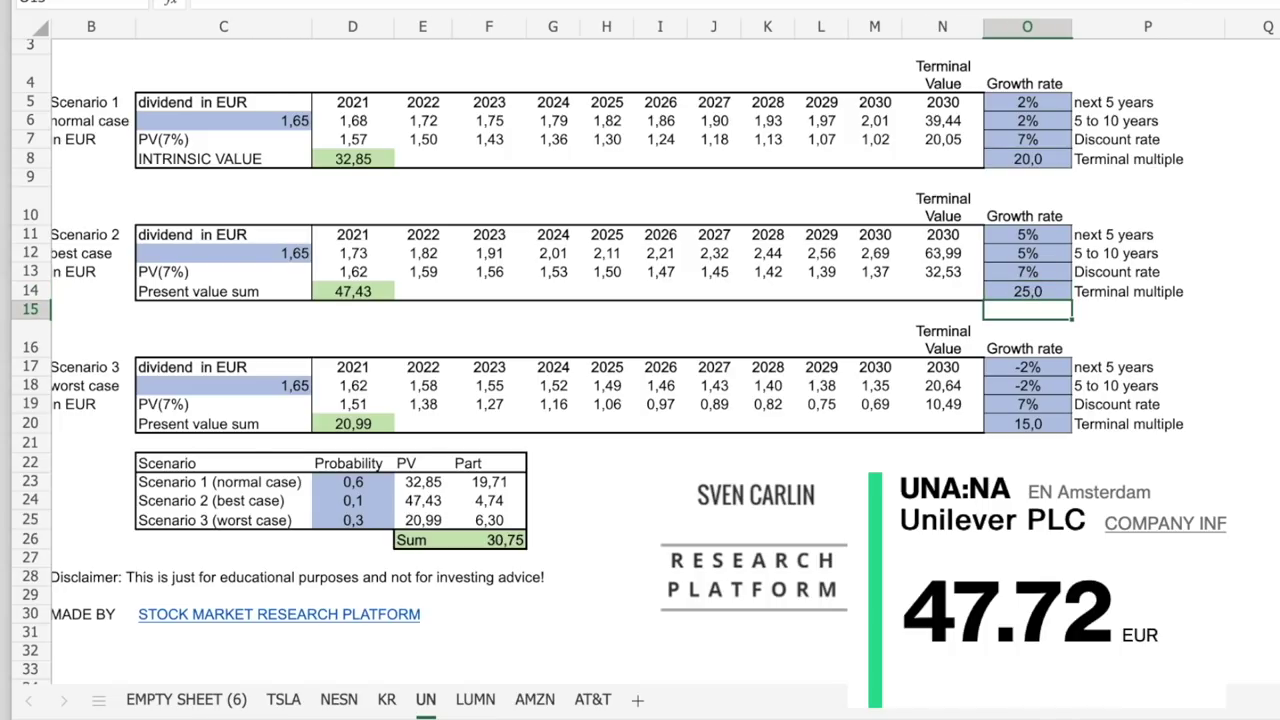
{"action": "left_click", "coordinate": [352, 296]}
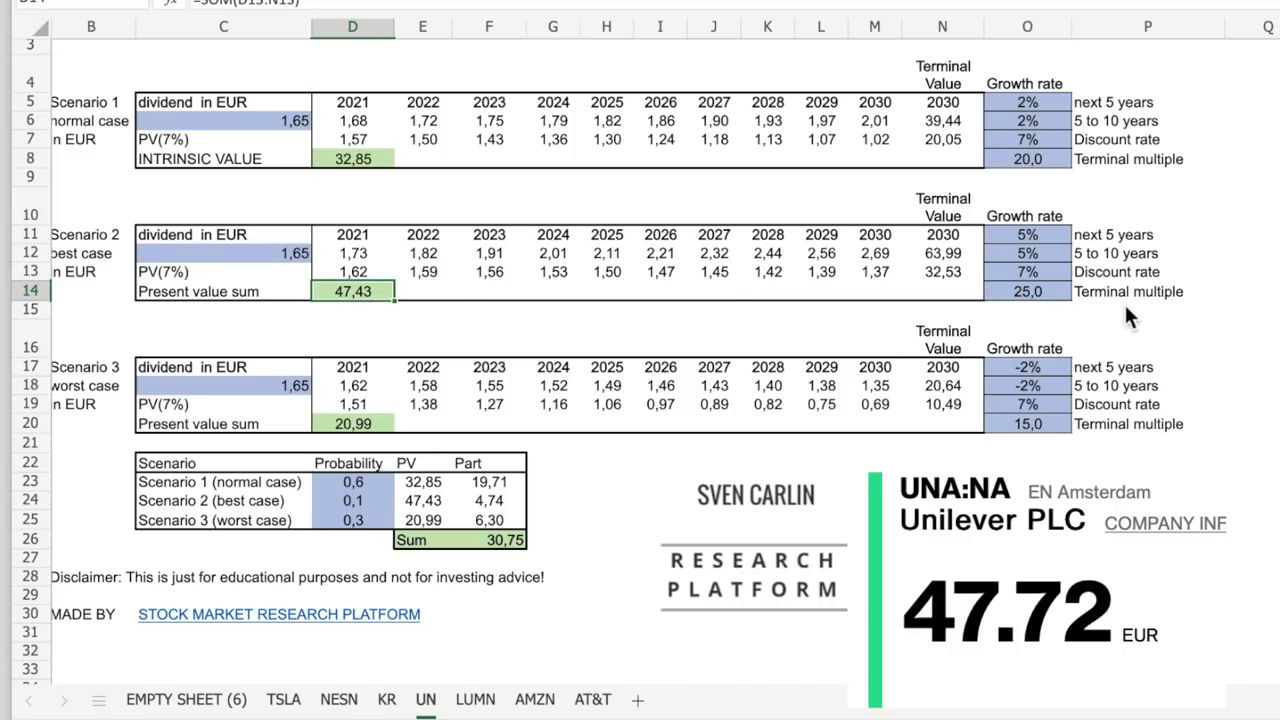
{"action": "left_click", "coordinate": [1050, 295]}
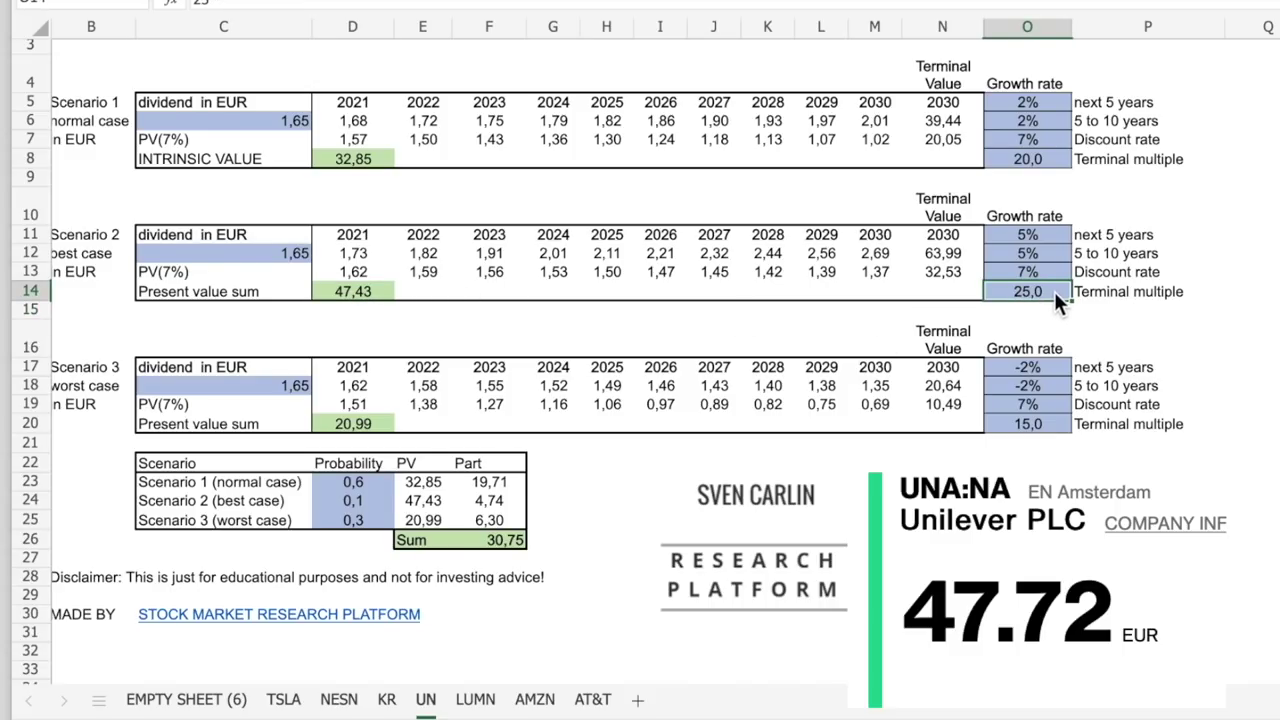
Set the worst-case terminal multiple to 12 and check that scenario's present value sum.
{"action": "scroll", "coordinate": [659, 380], "scroll_direction": "left", "scroll_amount": 1}
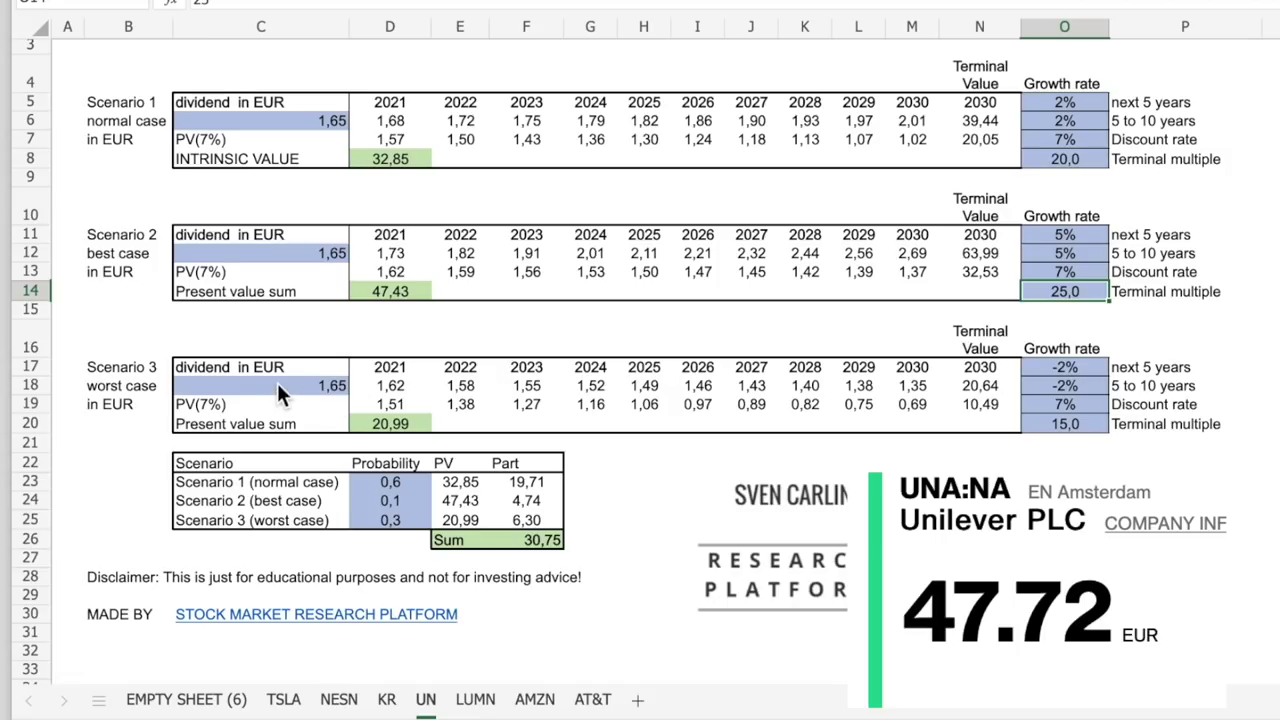
{"action": "left_click", "coordinate": [1088, 426]}
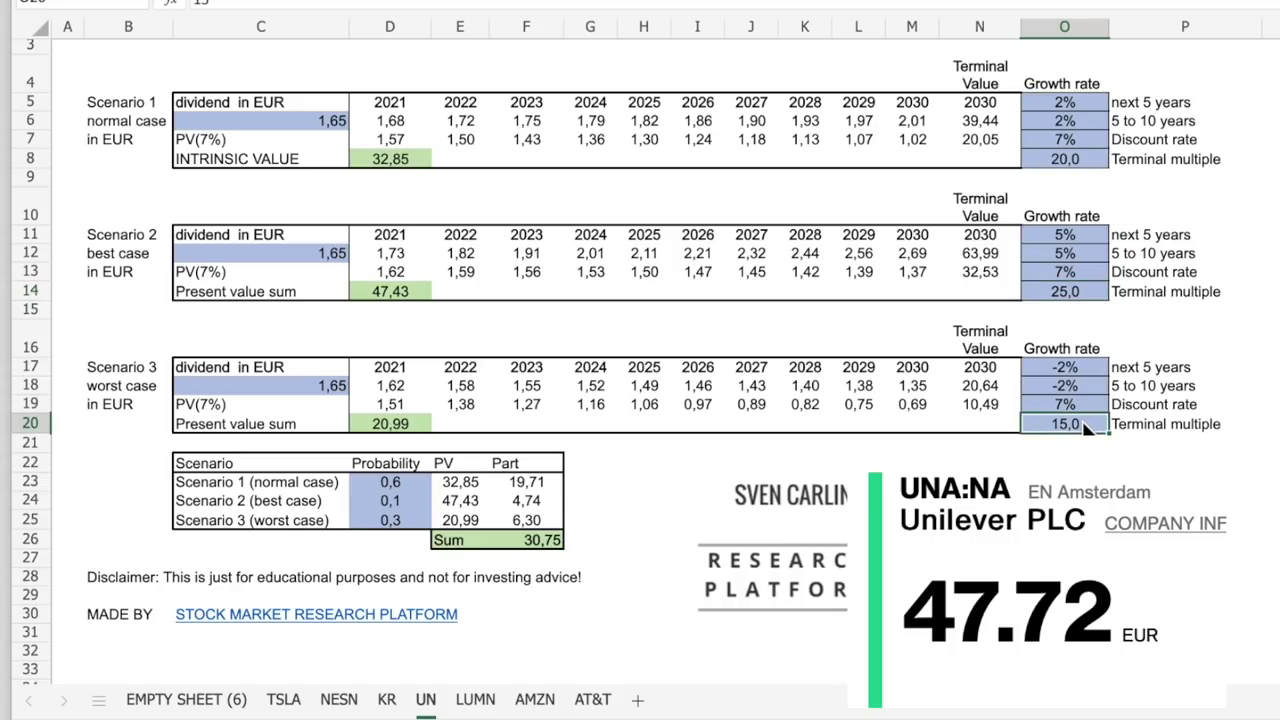
{"action": "type", "text": "12"}
{"action": "key", "text": "Return"}
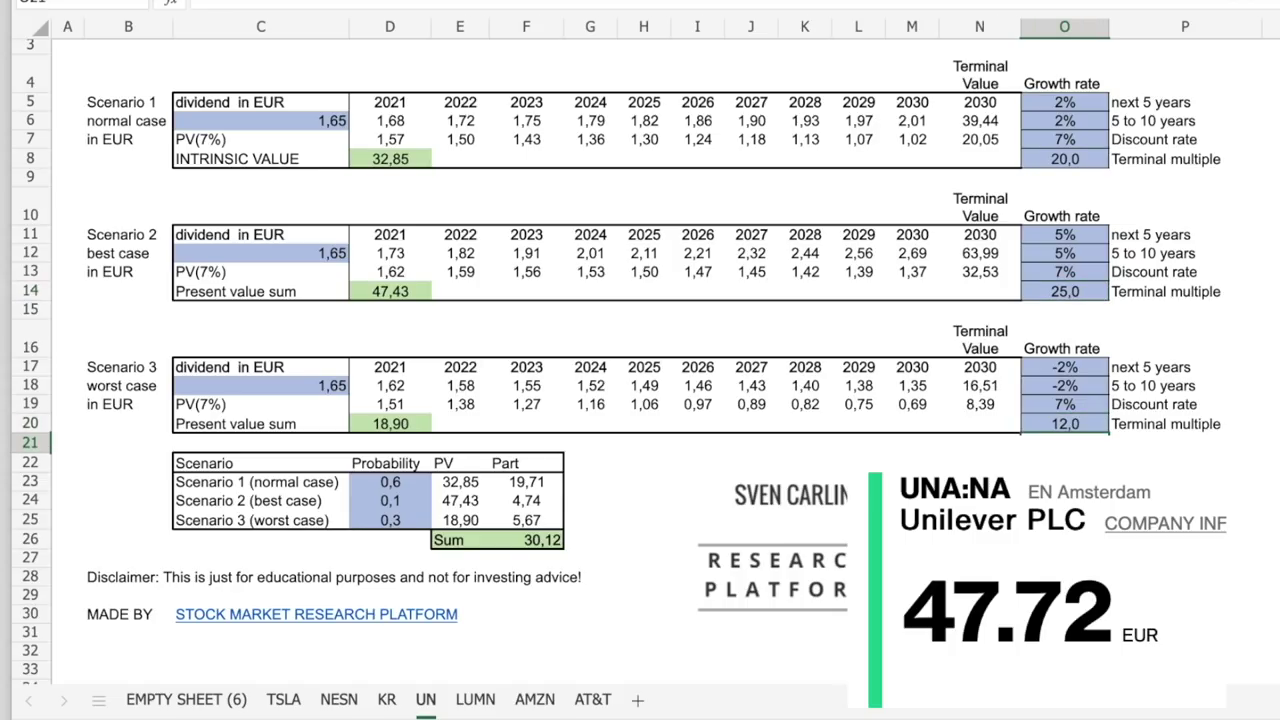
{"action": "left_click", "coordinate": [398, 427]}
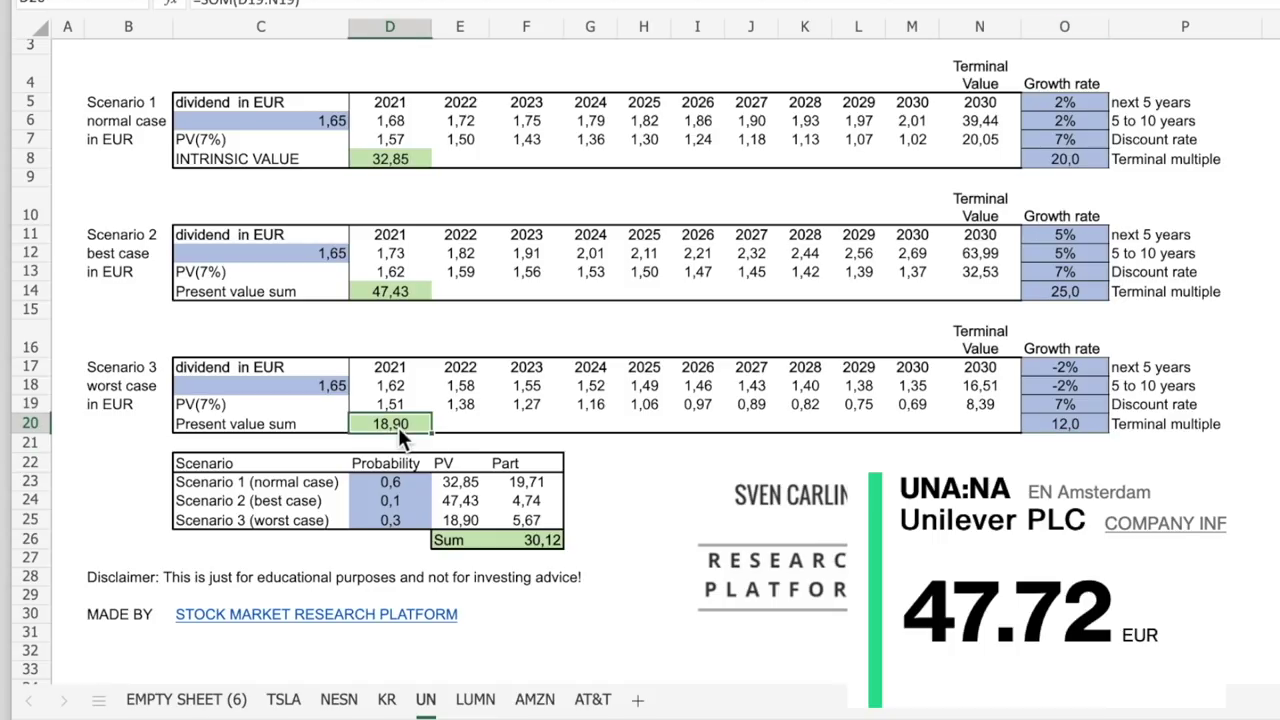
Examine the probabilities assigned to the worst, best and normal cases in the scenario summary table.
{"action": "left_click", "coordinate": [390, 521]}
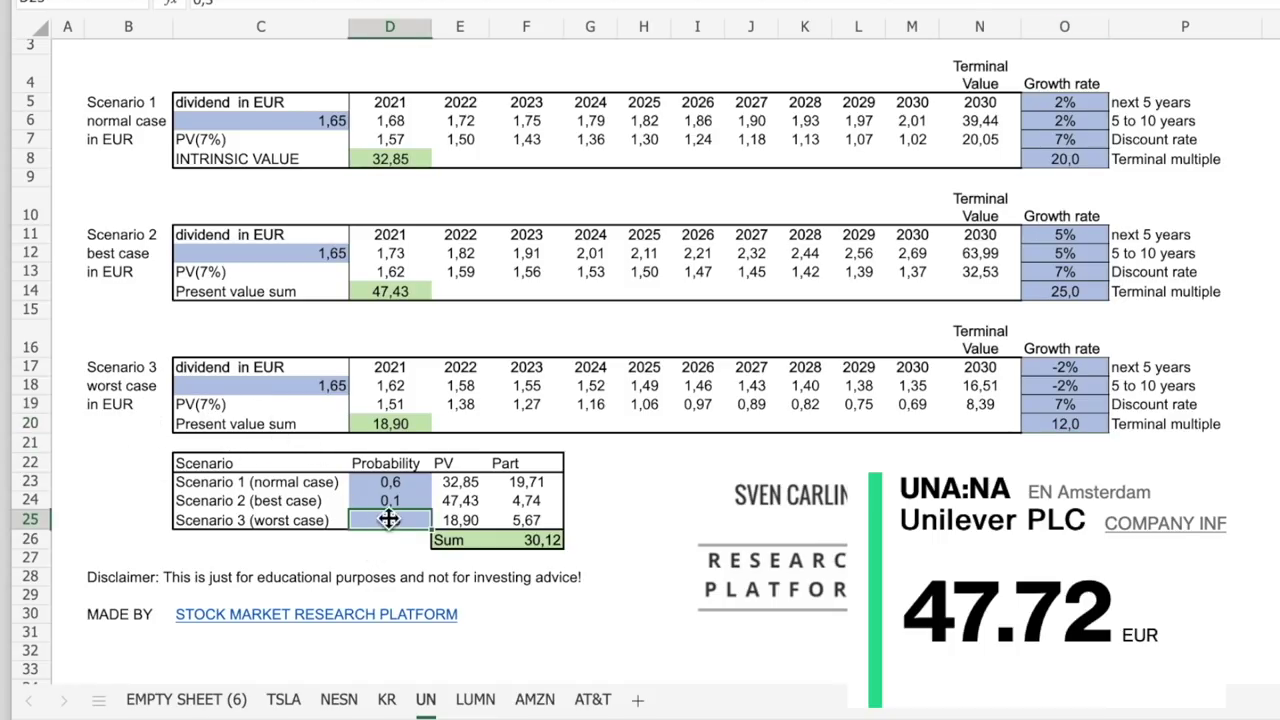
{"action": "left_click", "coordinate": [403, 499]}
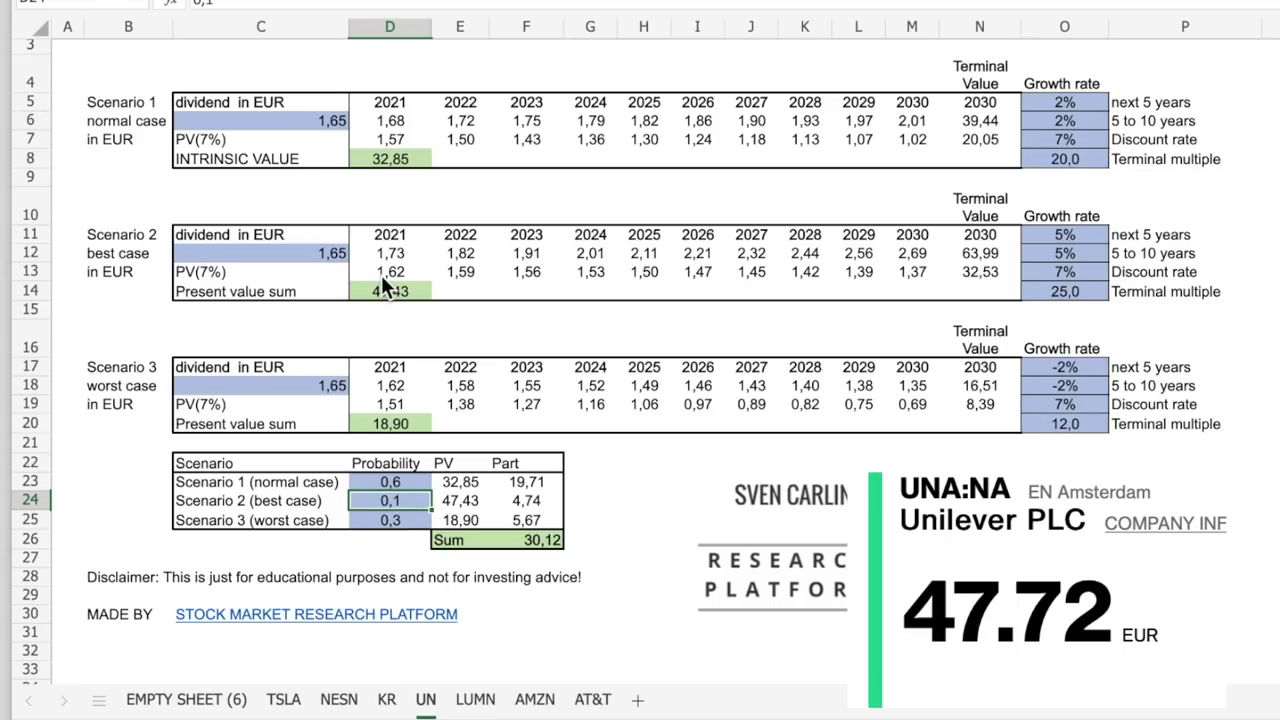
{"action": "left_click", "coordinate": [399, 484]}
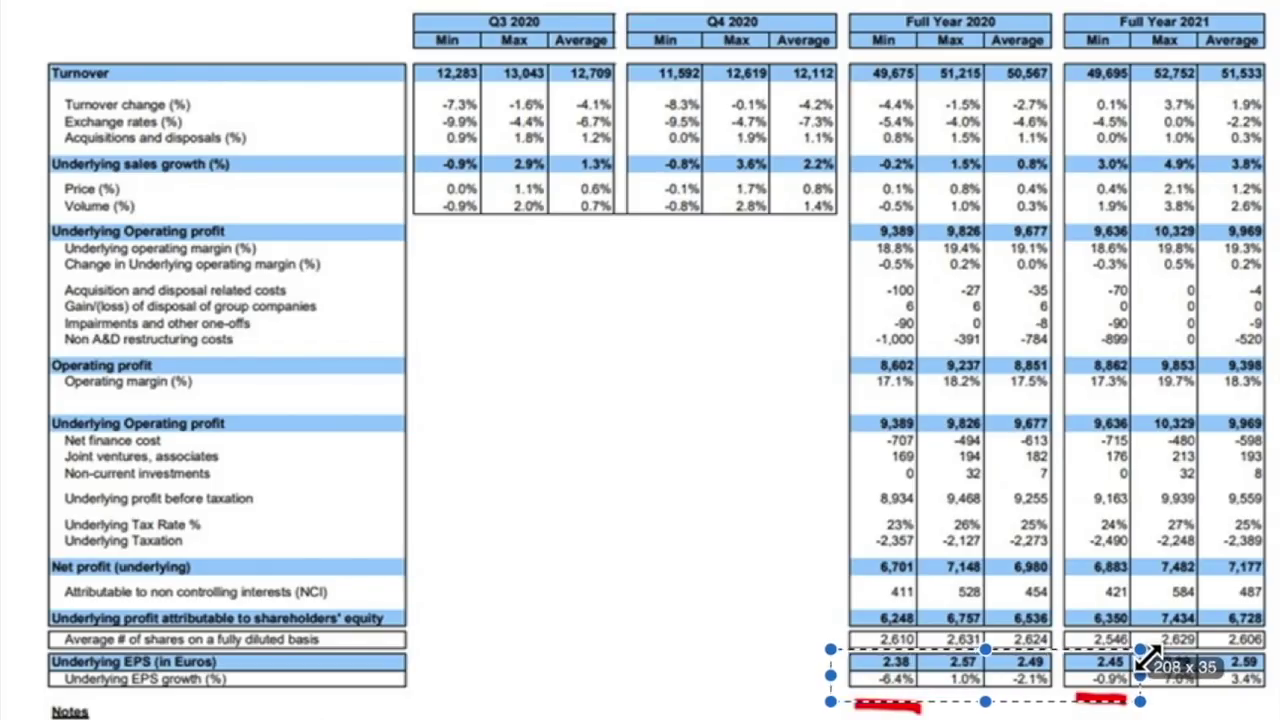
Widen the rectangle around the underlying EPS rows to span the Full Year 2021 minimum and maximum columns.
{"action": "left_click_drag", "start_coordinate": [1140, 652], "coordinate": [1210, 650]}
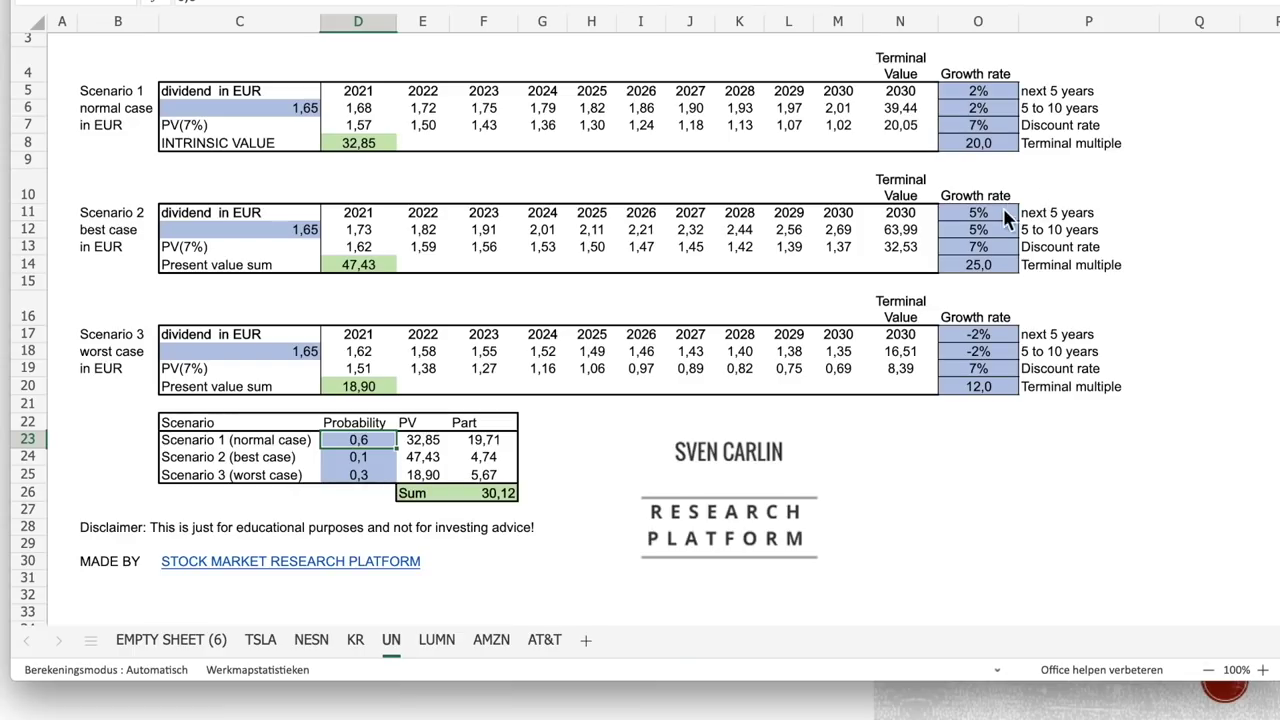
Set the best-case growth rates to 10% for both the next 5 years and the 5 to 10 years period.
{"action": "left_click", "coordinate": [995, 213]}
{"action": "type", "text": "10"}
{"action": "key", "text": "Return"}
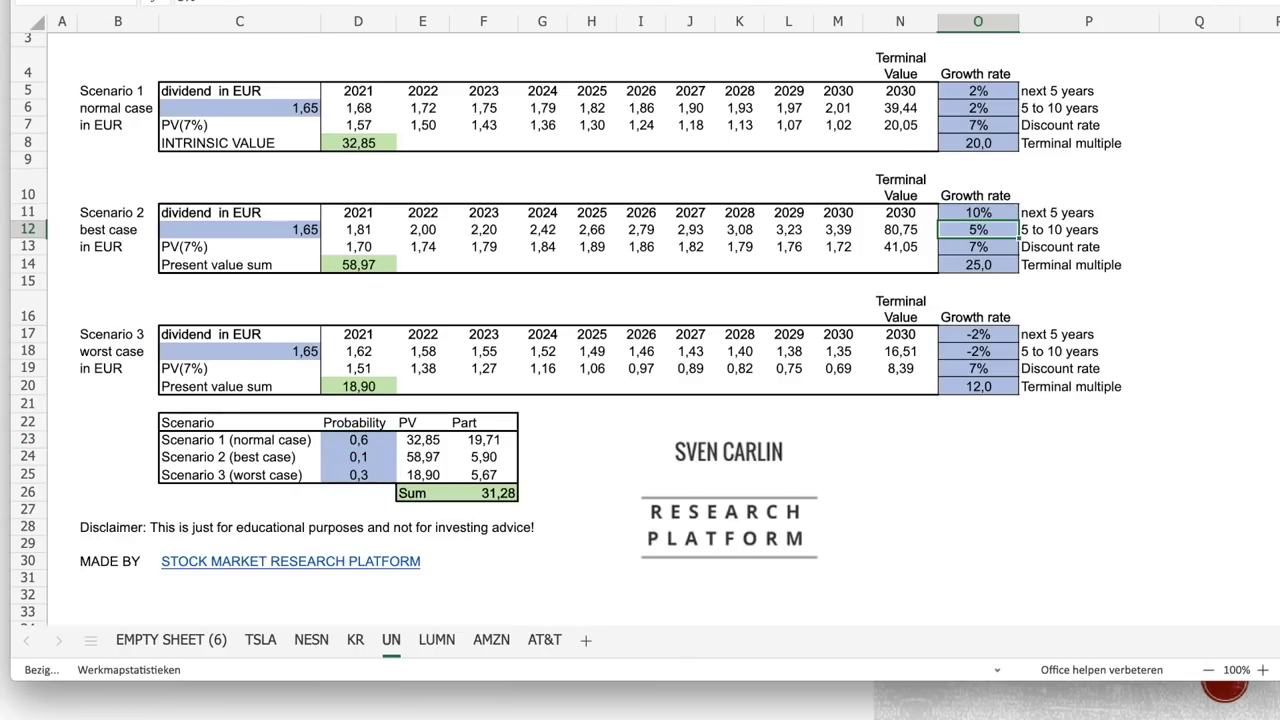
{"action": "type", "text": "10"}
{"action": "key", "text": "Return"}
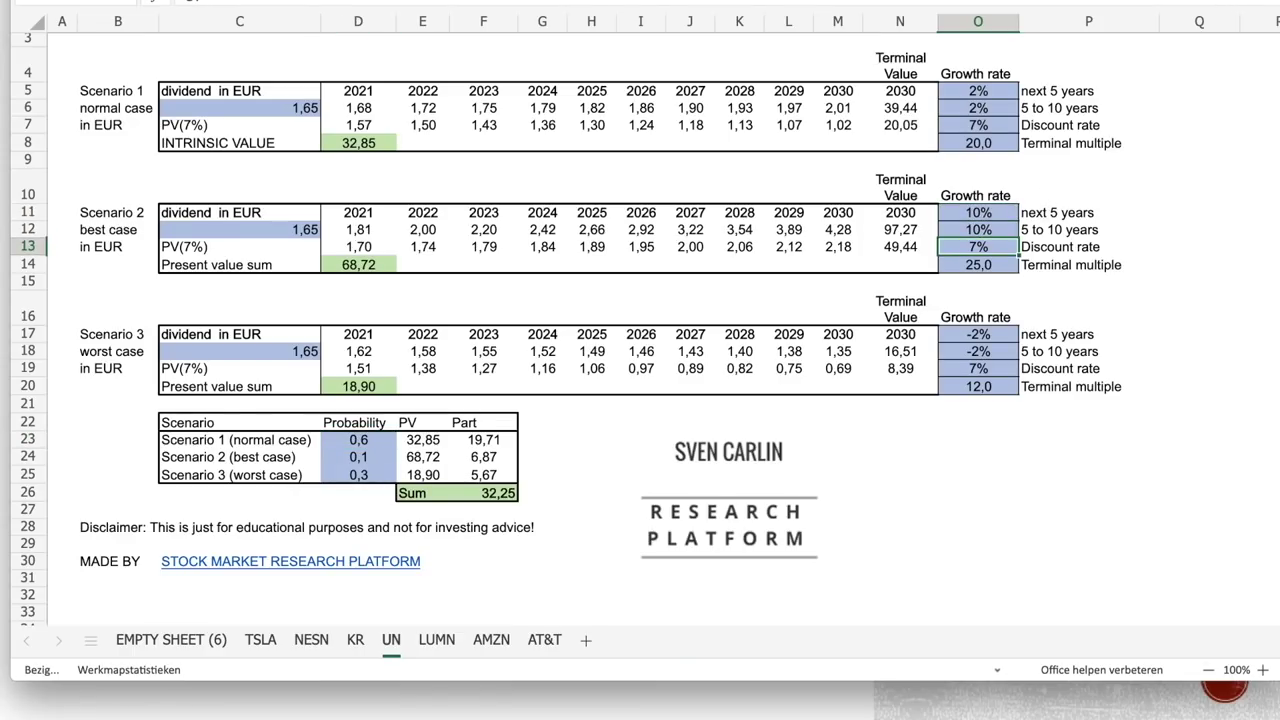
{"action": "key", "text": "Return"}
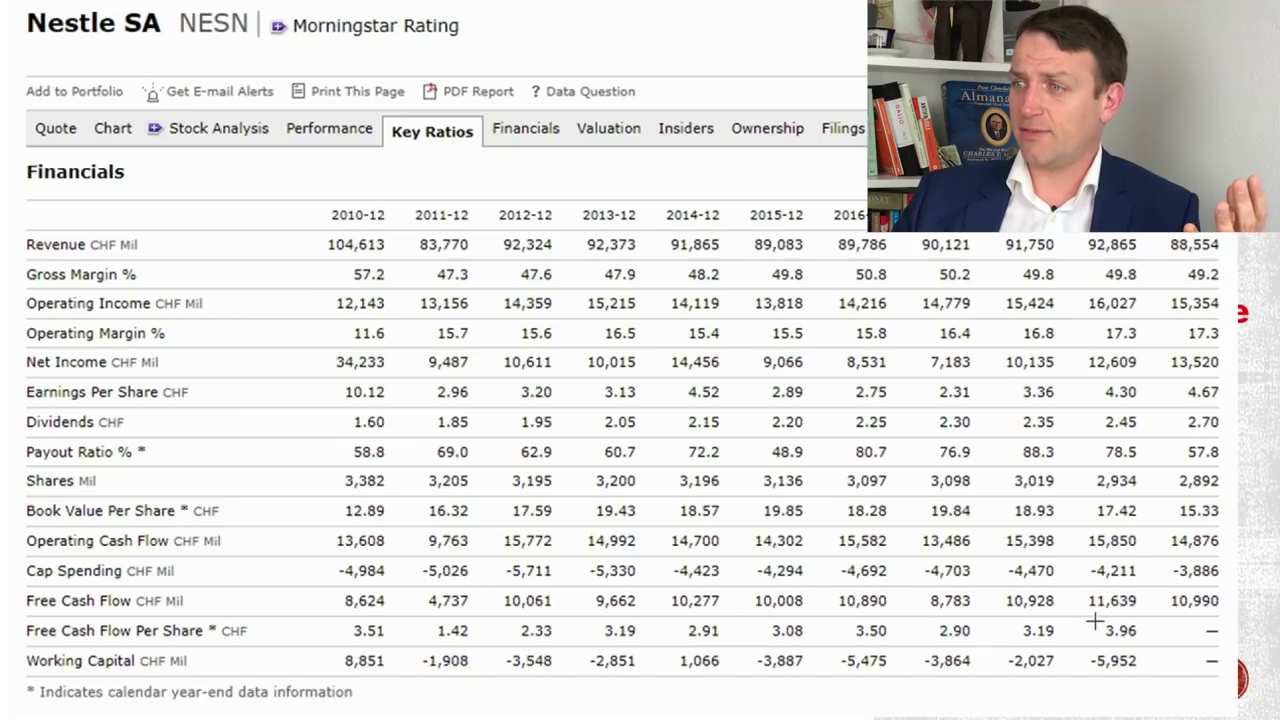
Outline Nestle's three most recent Free Cash Flow values and its Revenue row across all years in the key ratios table.
{"action": "left_click_drag", "start_coordinate": [1004, 592], "coordinate": [1233, 617]}
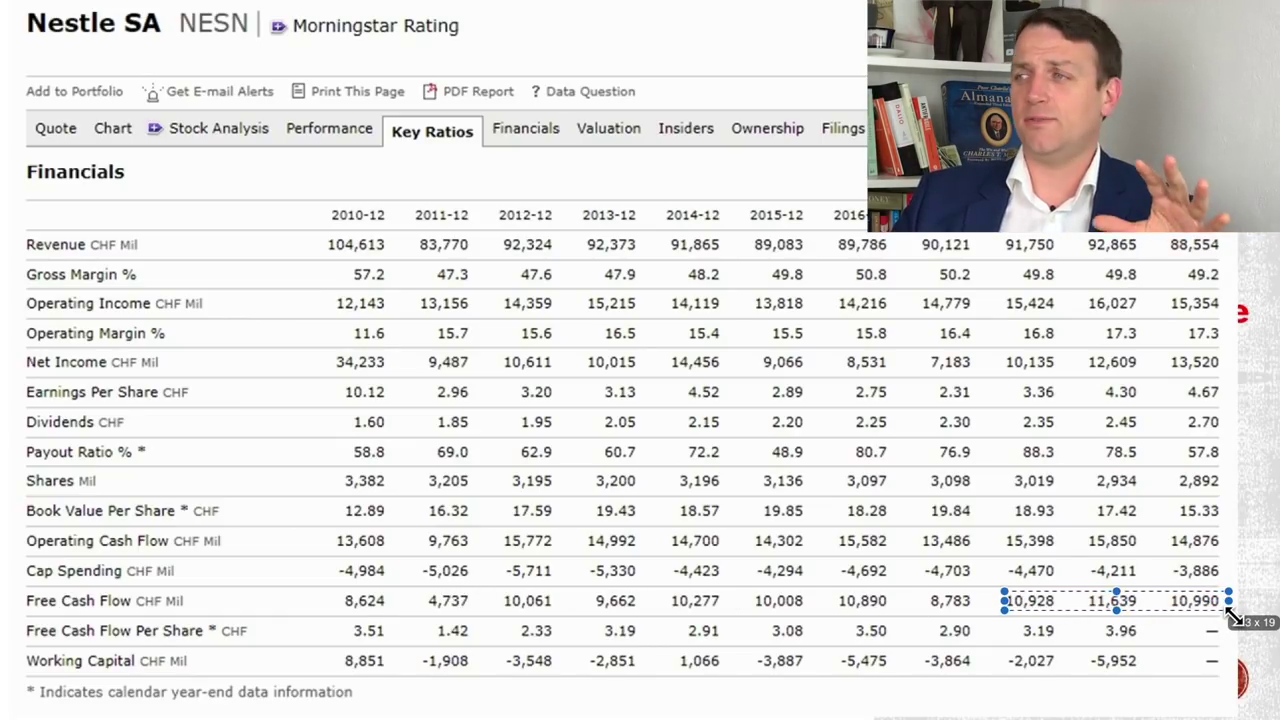
{"action": "left_click_drag", "start_coordinate": [318, 234], "coordinate": [1154, 251]}
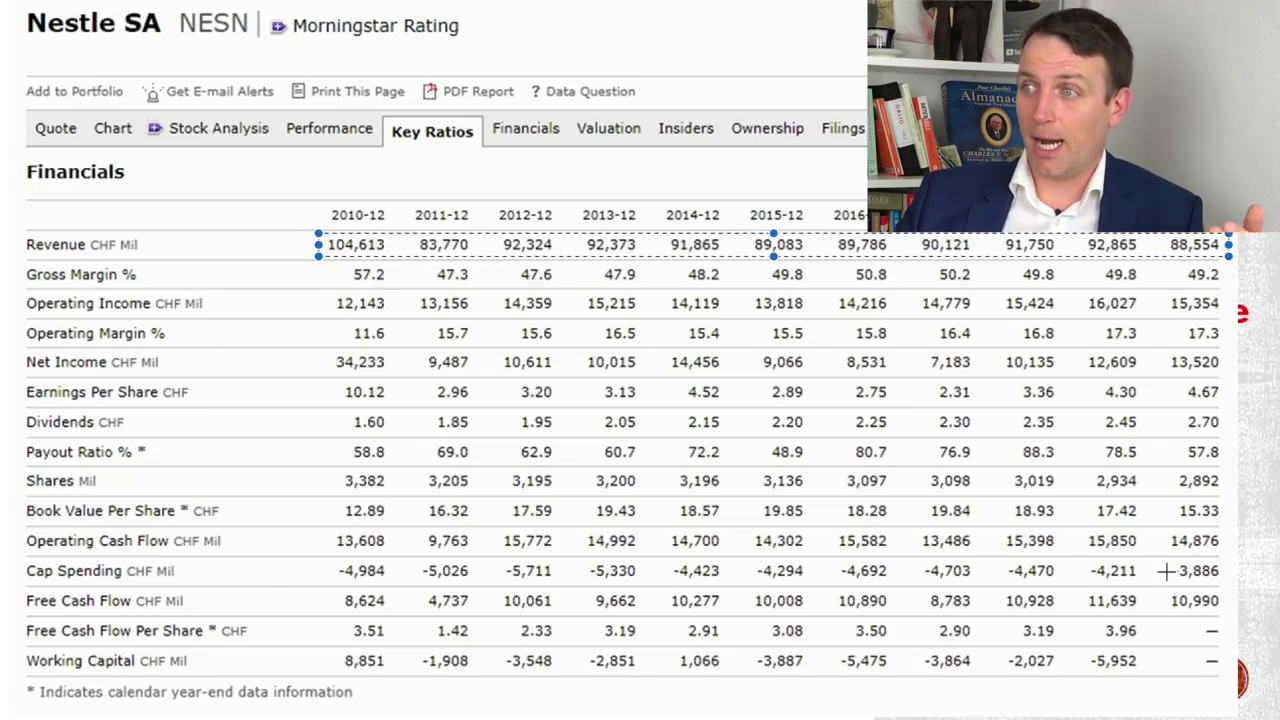
Outline the Shares row of Nestle's key ratios from the 2010-12 column through the most recent column.
{"action": "left_click_drag", "start_coordinate": [331, 465], "coordinate": [1278, 513]}
{"action": "left_click_drag", "start_coordinate": [1220, 498], "coordinate": [1236, 500]}
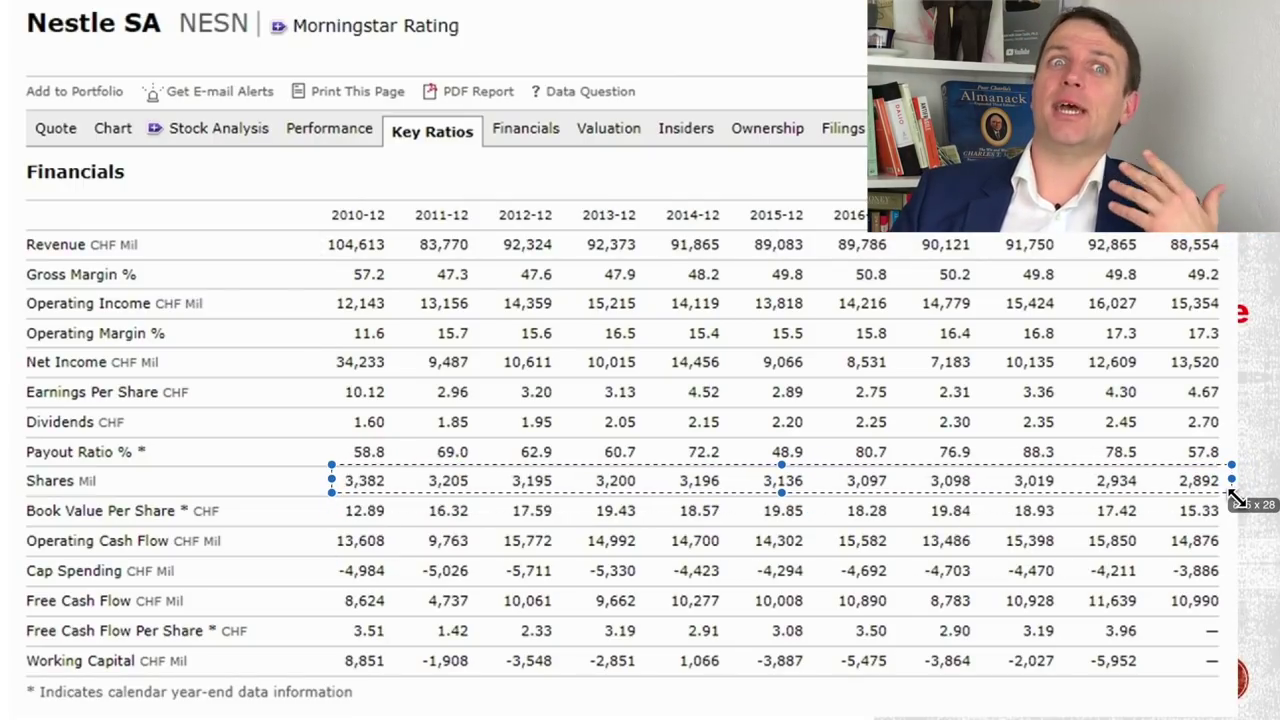
{"action": "left_click_drag", "start_coordinate": [1241, 441], "coordinate": [1244, 410]}
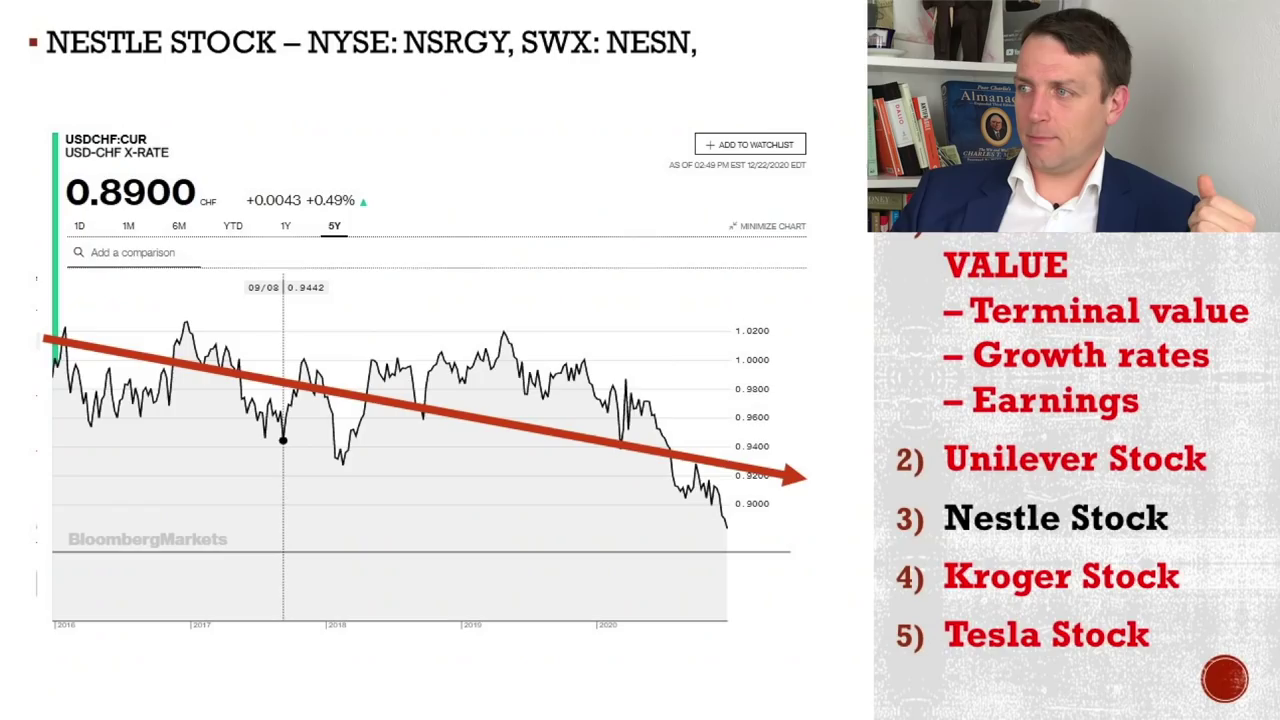